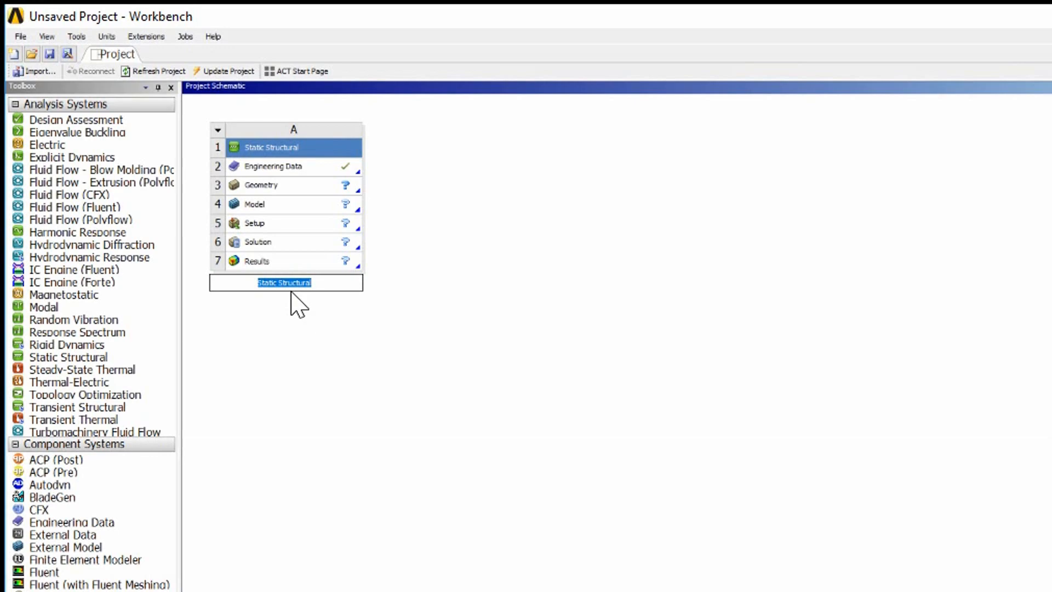
Step: Rename the Static Structural analysis system to Case 1
type("Case 1")
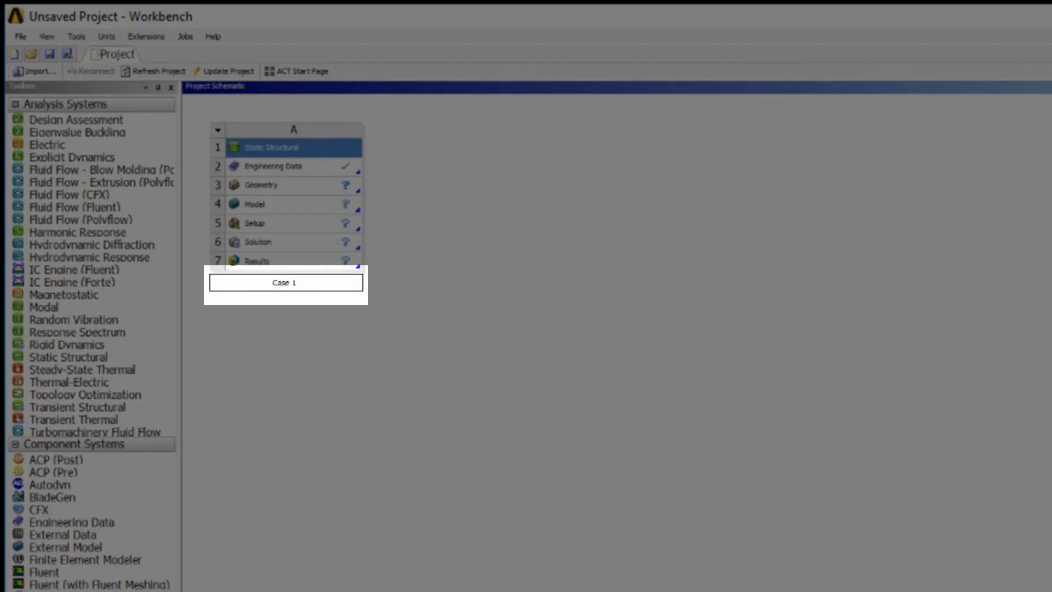
key("Return")
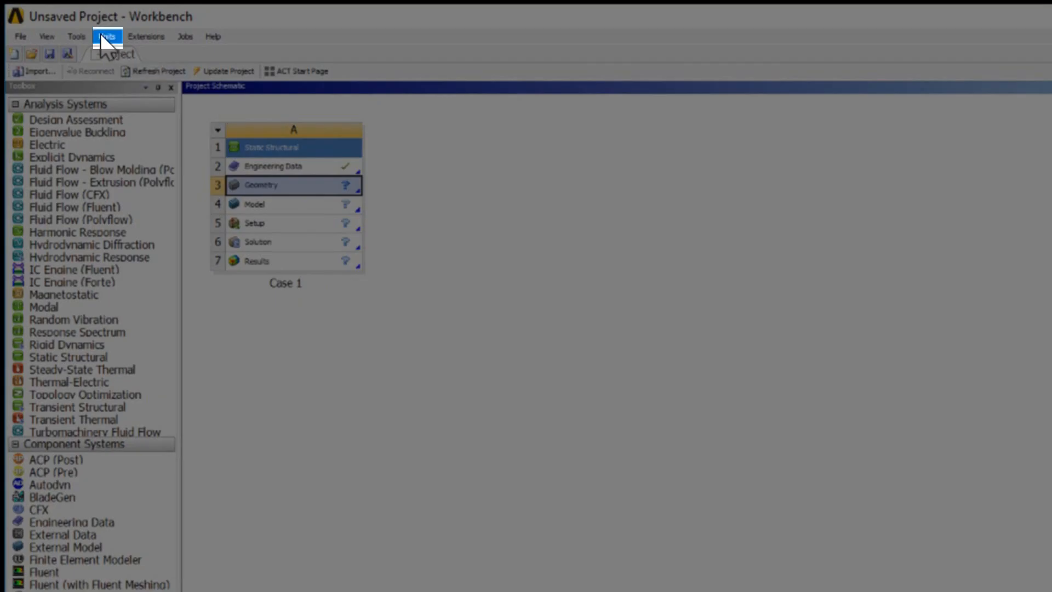
Step: Set the project units to U.S. Engineering (lbm, in, s, R, A, lbf, V)
left_click(102, 36)
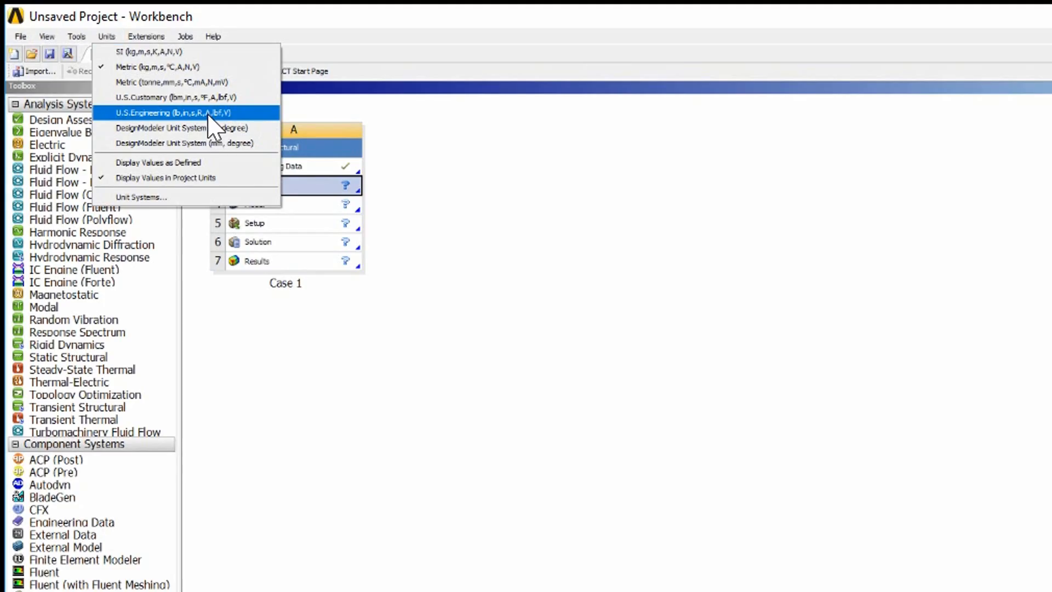
left_click(208, 114)
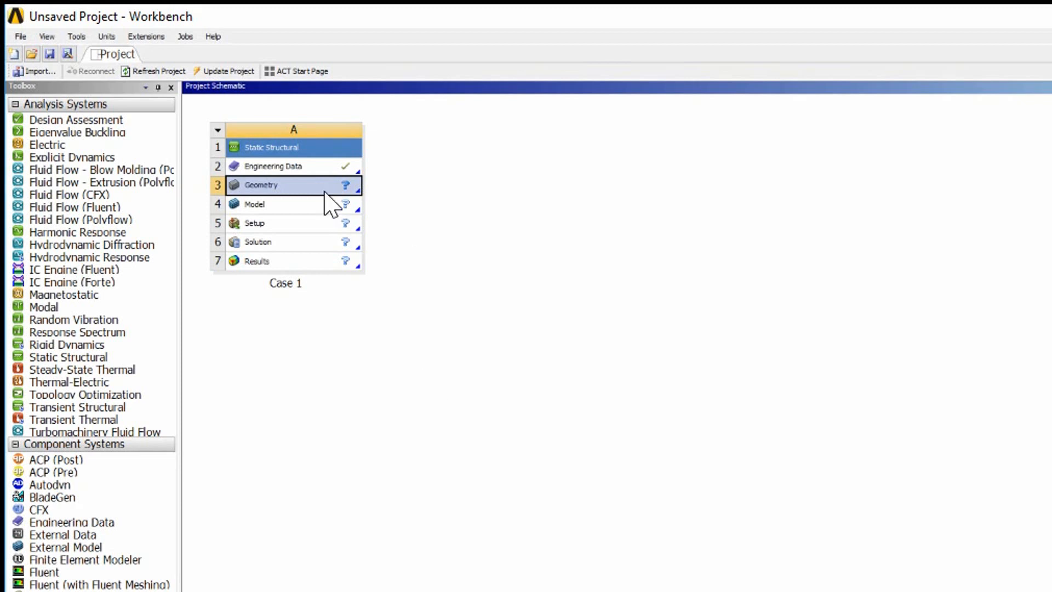
Step: Open the Engineering Data of the Case 1 system for editing
left_click(321, 169)
right_click(322, 167)
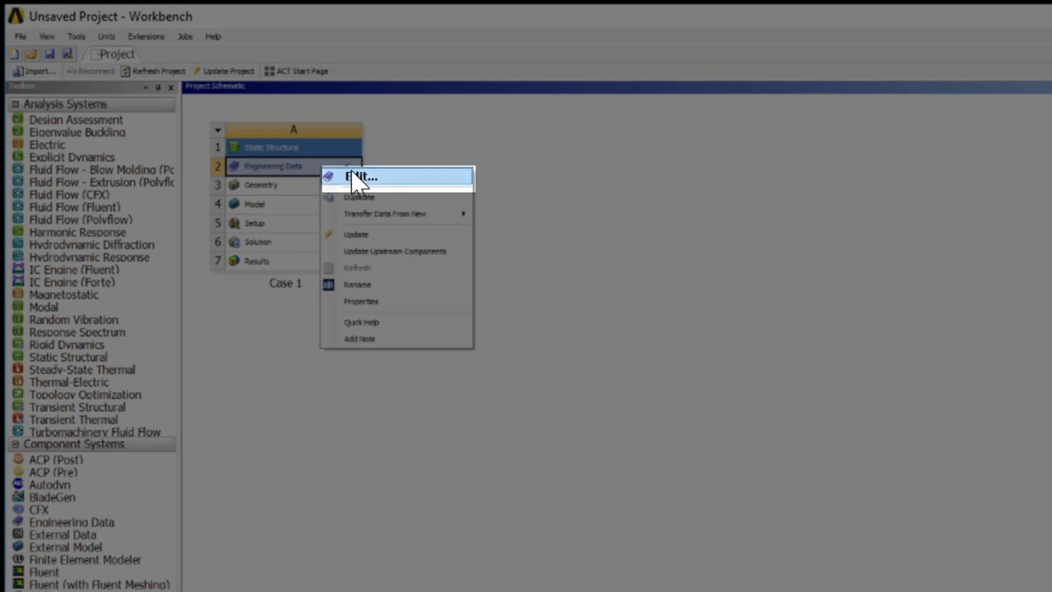
left_click(356, 178)
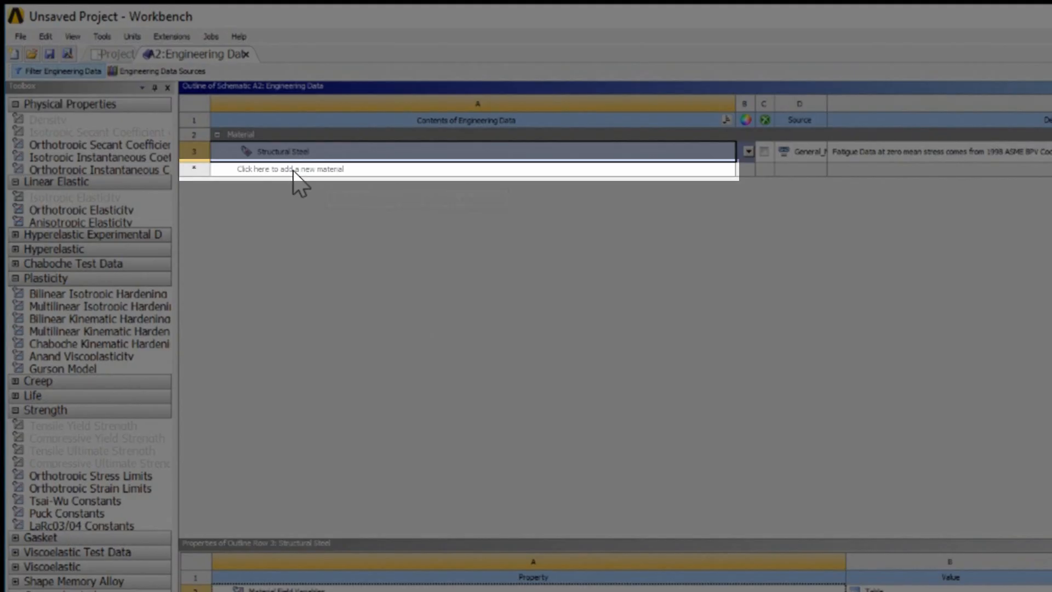
Step: Add a new material named Plate Material
left_click(192, 112)
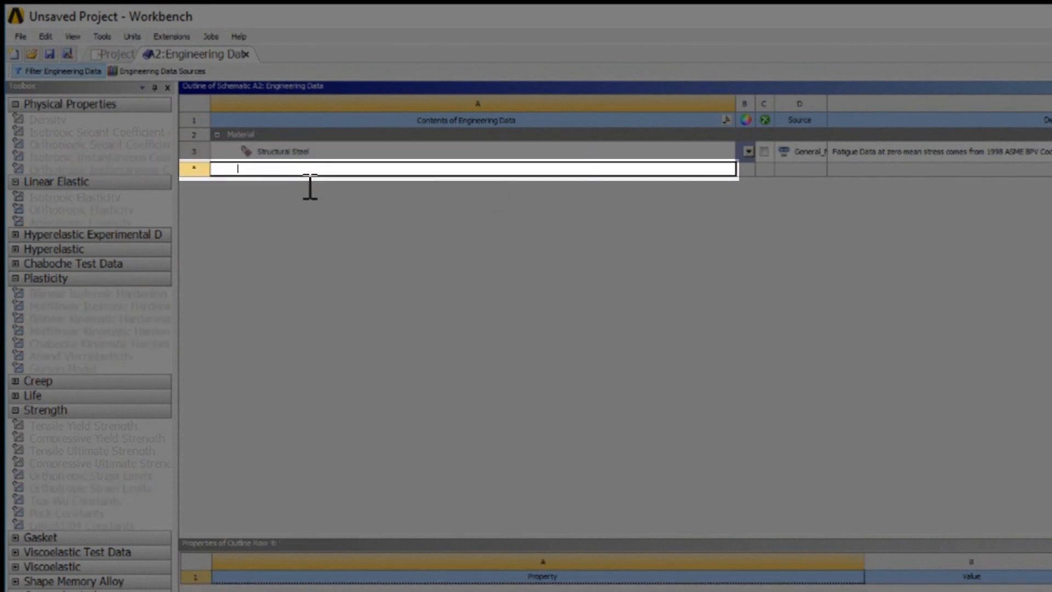
type("Plate Mat")
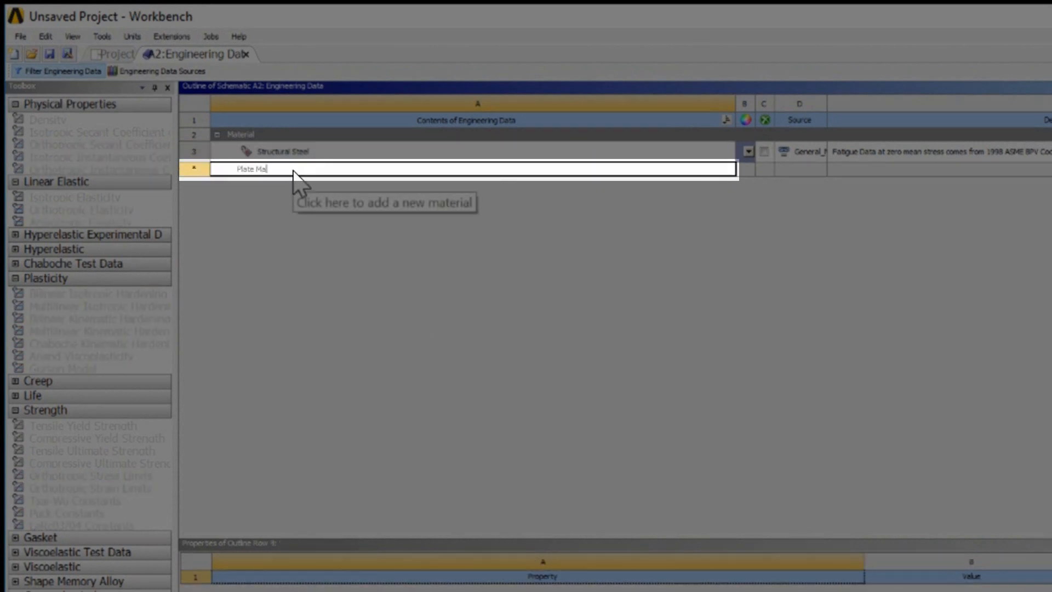
type("erial")
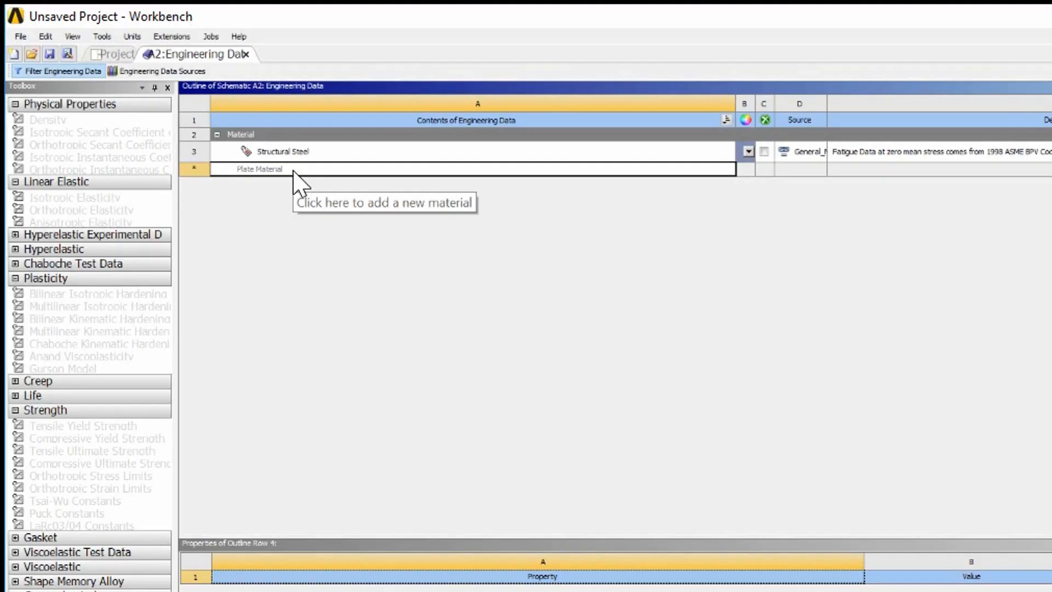
key("Return")
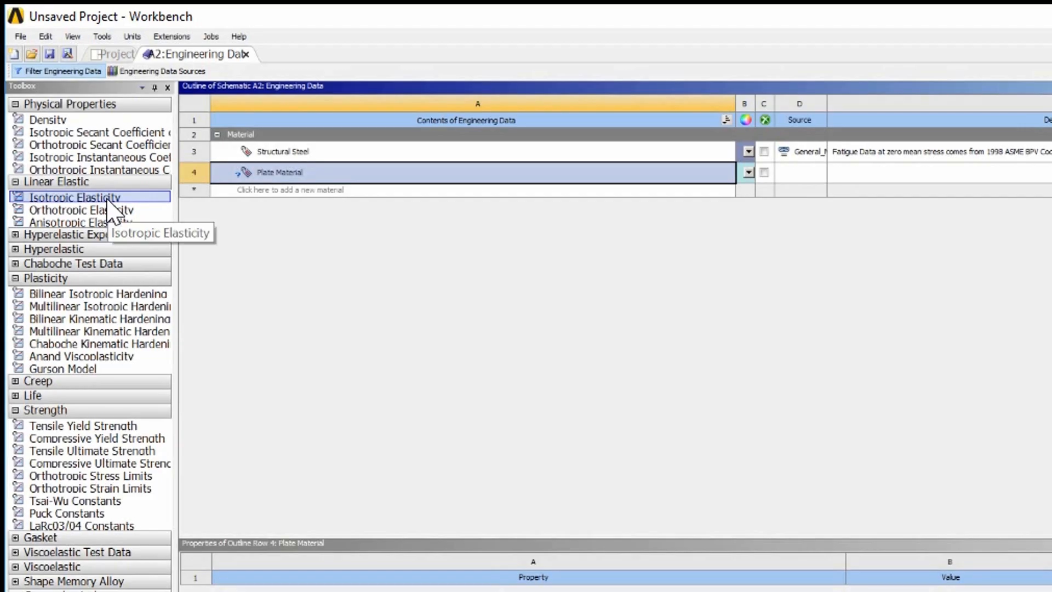
Step: Give Plate Material Isotropic Elasticity with Young's Modulus 1e7 psi and Poisson's Ratio 0.3
double_click(109, 202)
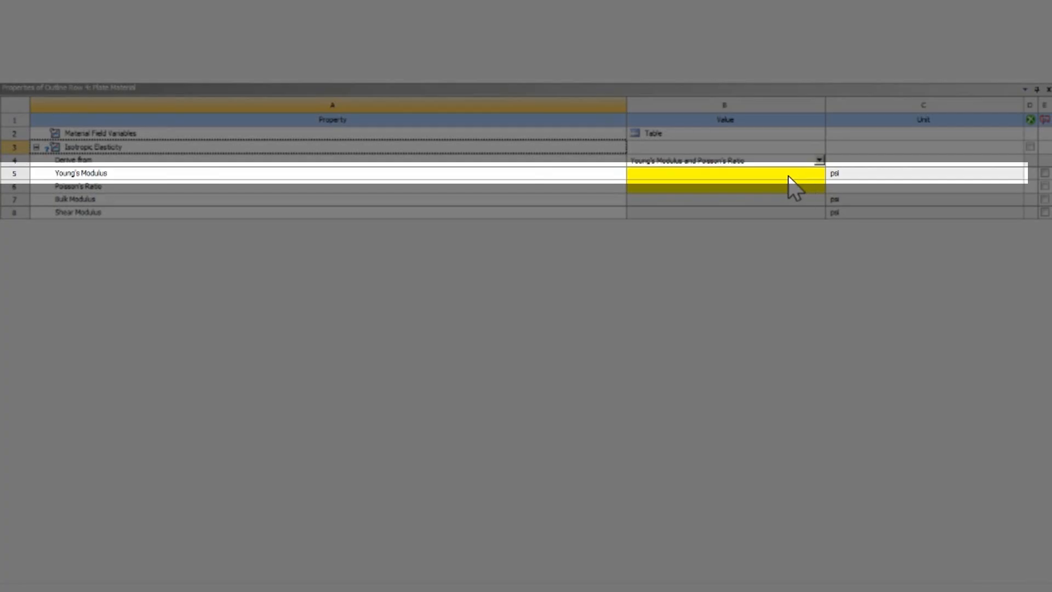
left_click(798, 175)
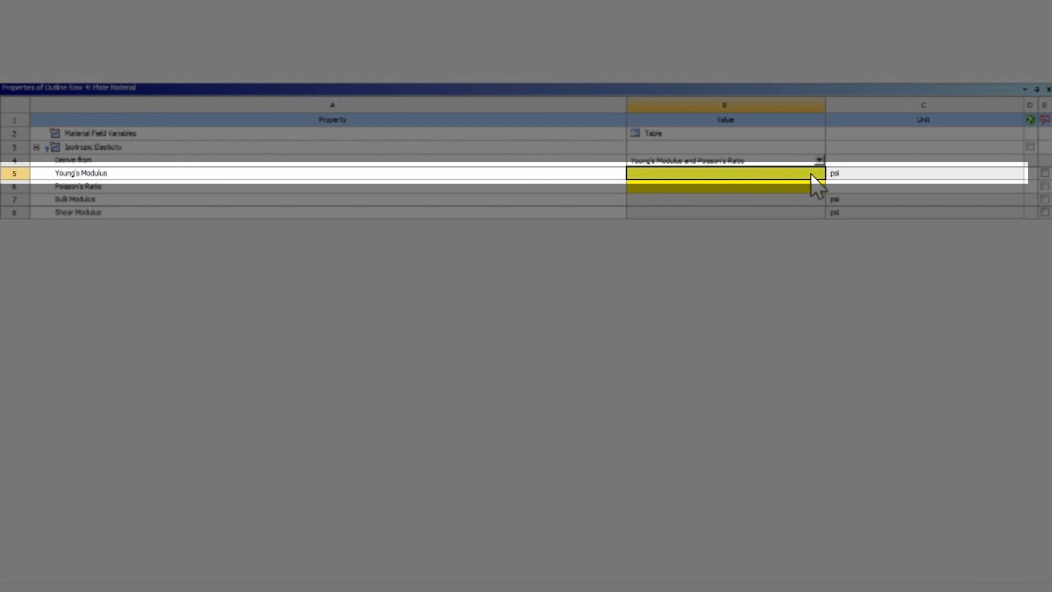
type("1e7")
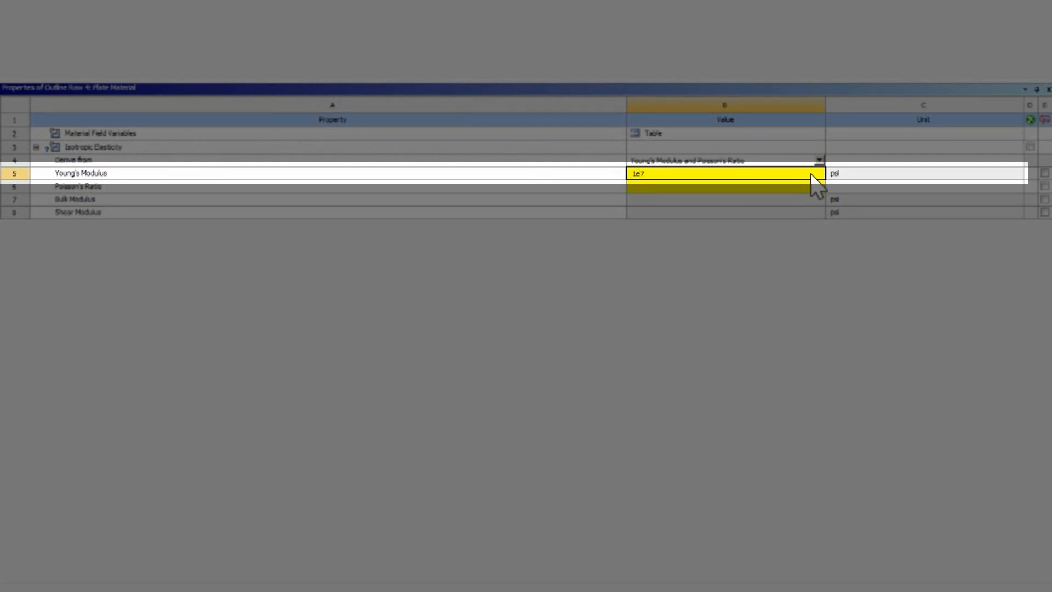
key("Return")
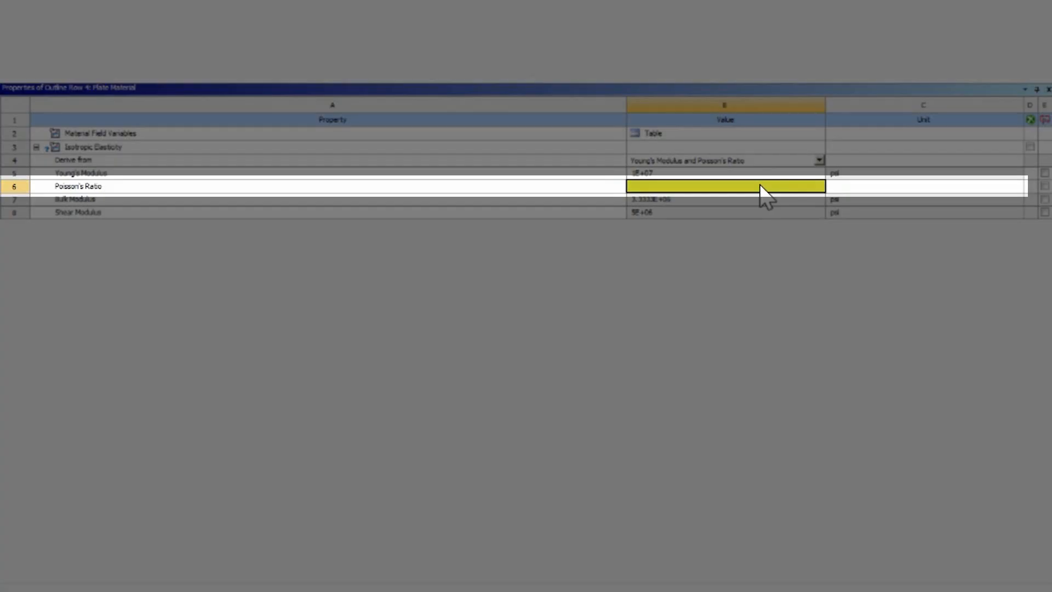
type("0.3")
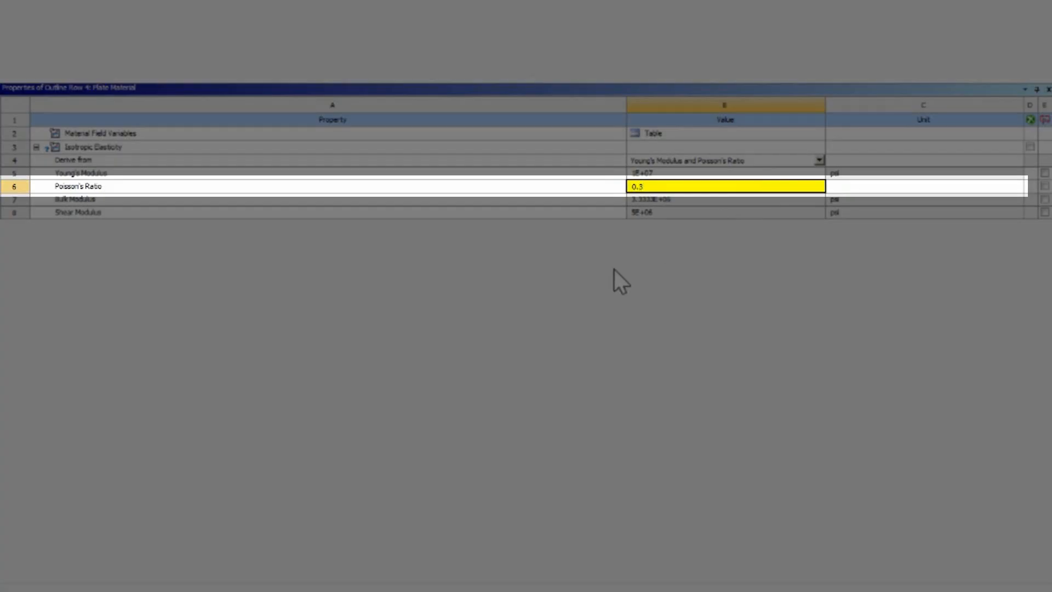
key("Return")
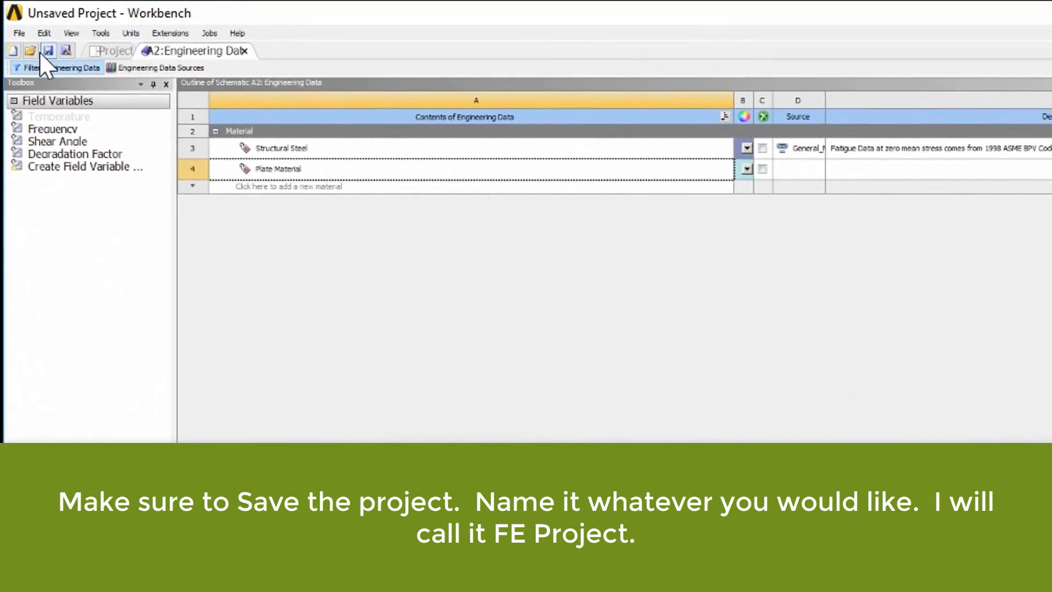
Step: Save the project under the name FE Project
left_click(19, 33)
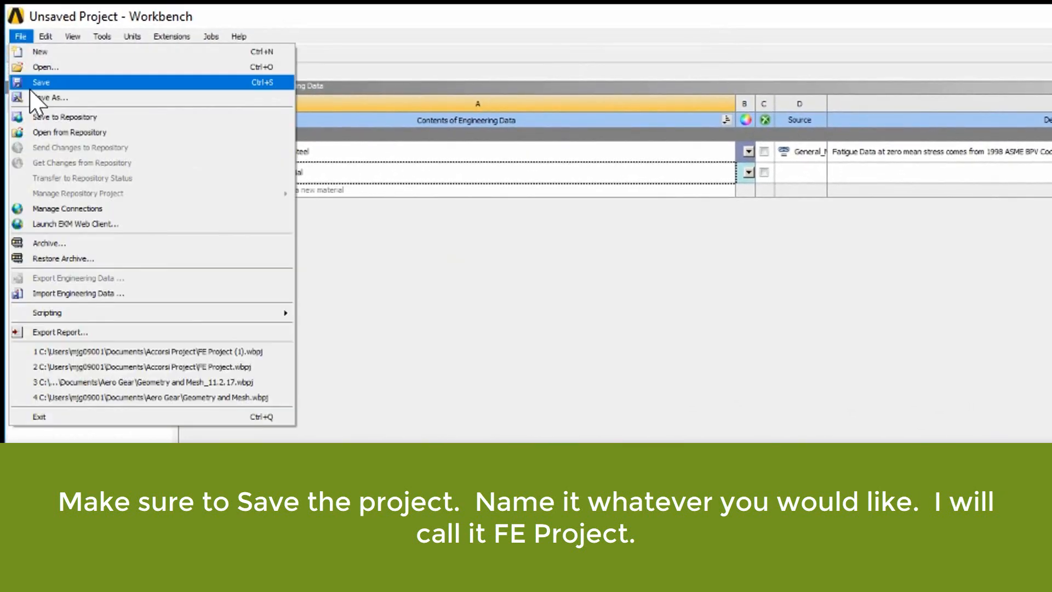
left_click(76, 98)
type("Fe P")
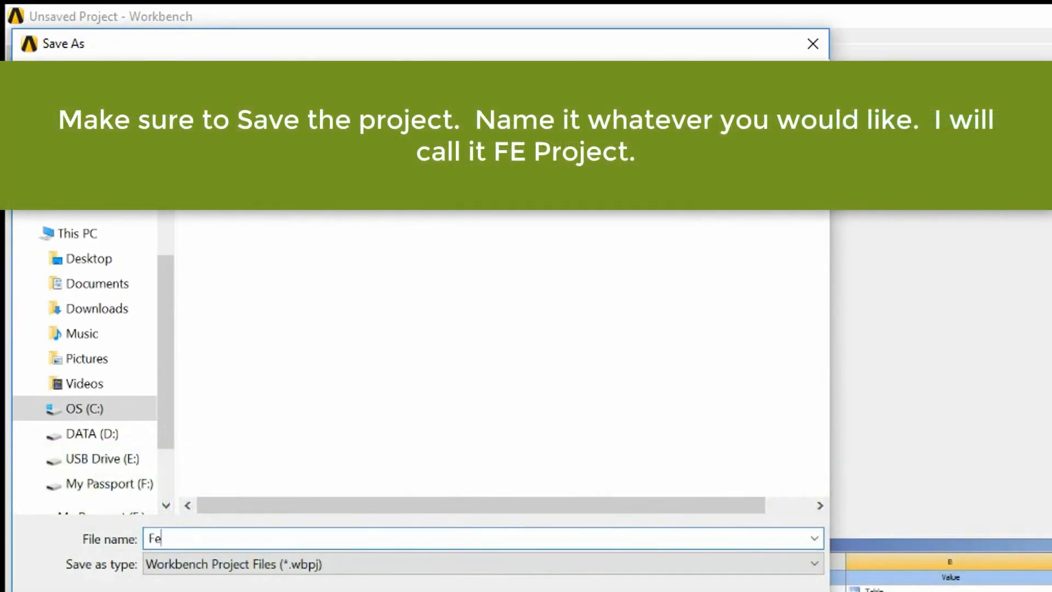
key("BackSpace")
key("BackSpace")
key("BackSpace")
type("E Project")
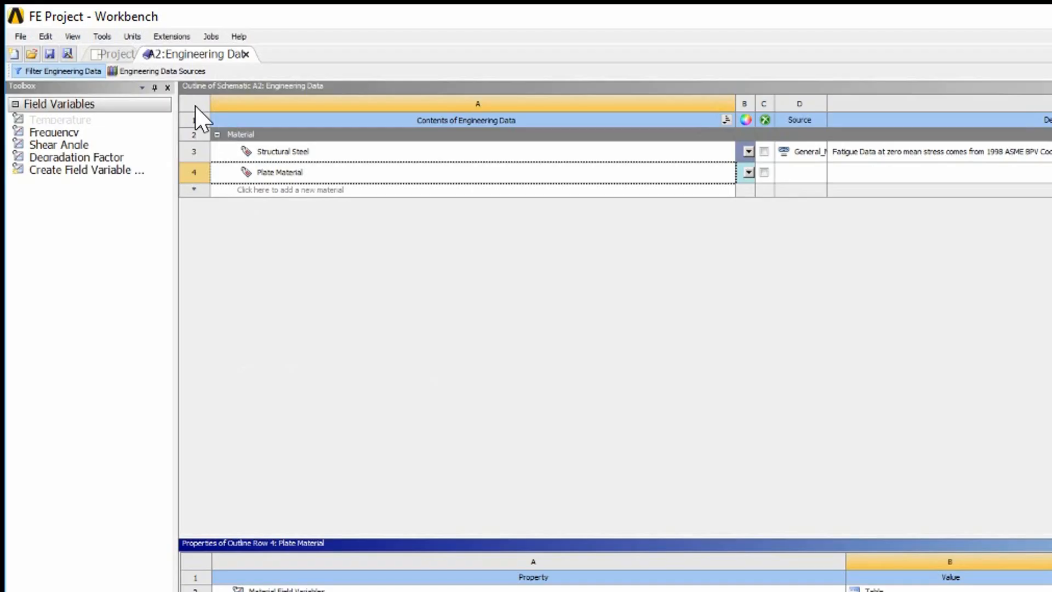
Step: Back in the project schematic, set the Geometry cell's Analysis Type to 2D
left_click(110, 54)
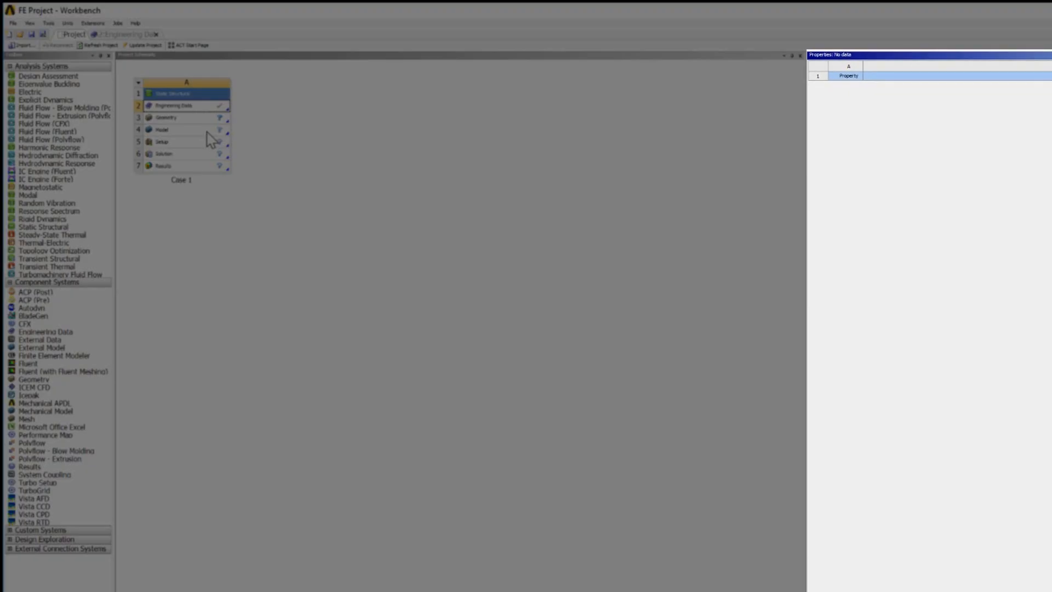
left_click(202, 121)
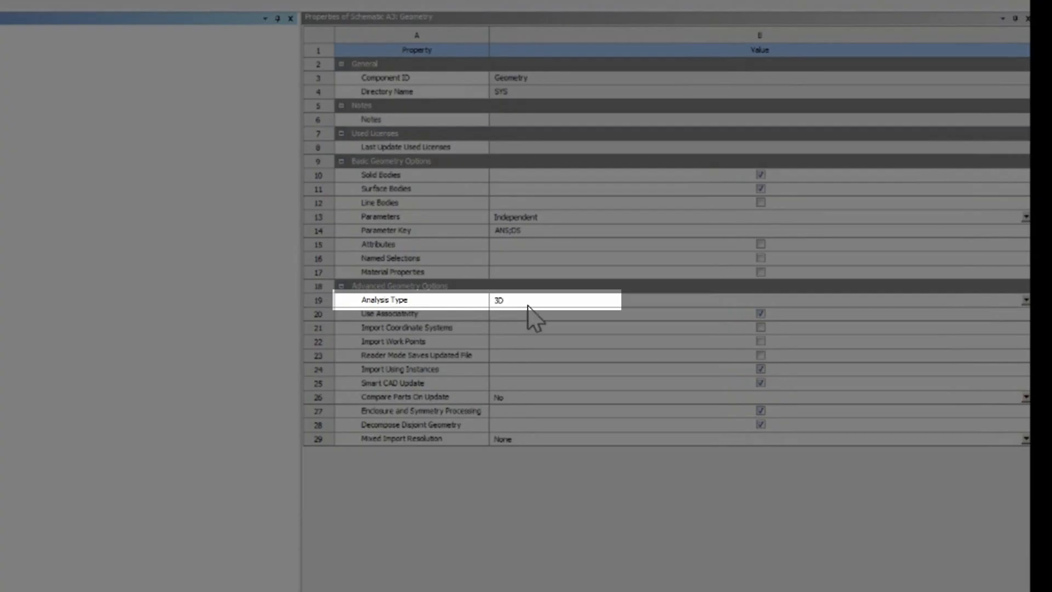
left_click(530, 307)
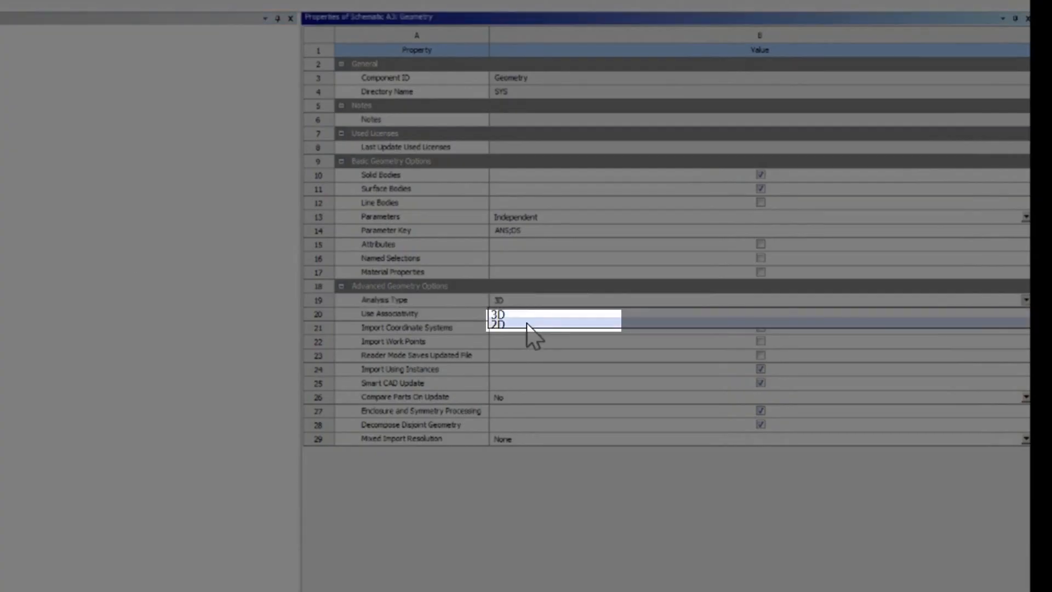
left_click(527, 324)
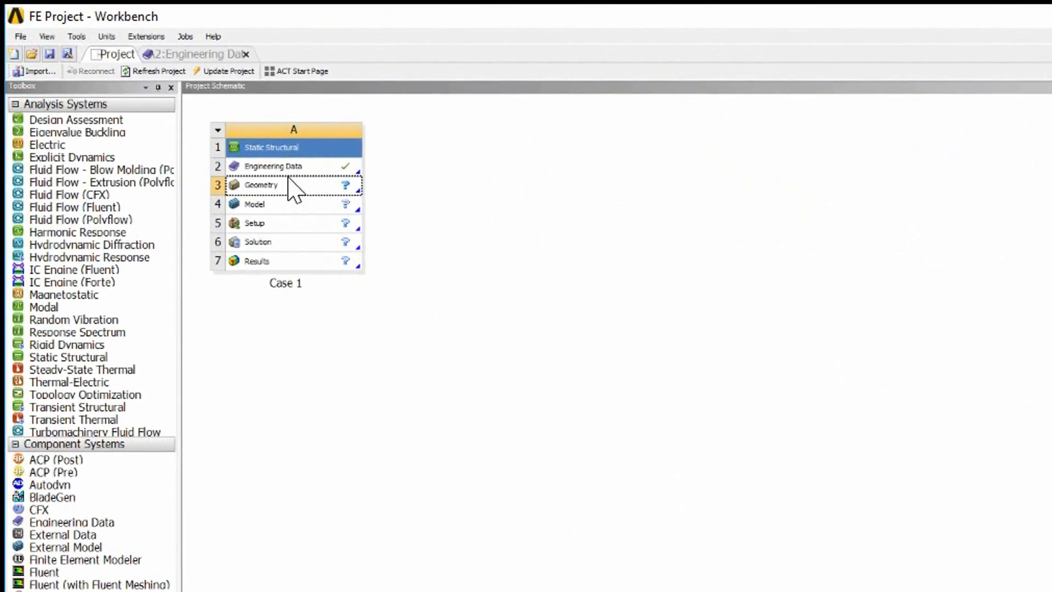
left_click(294, 188)
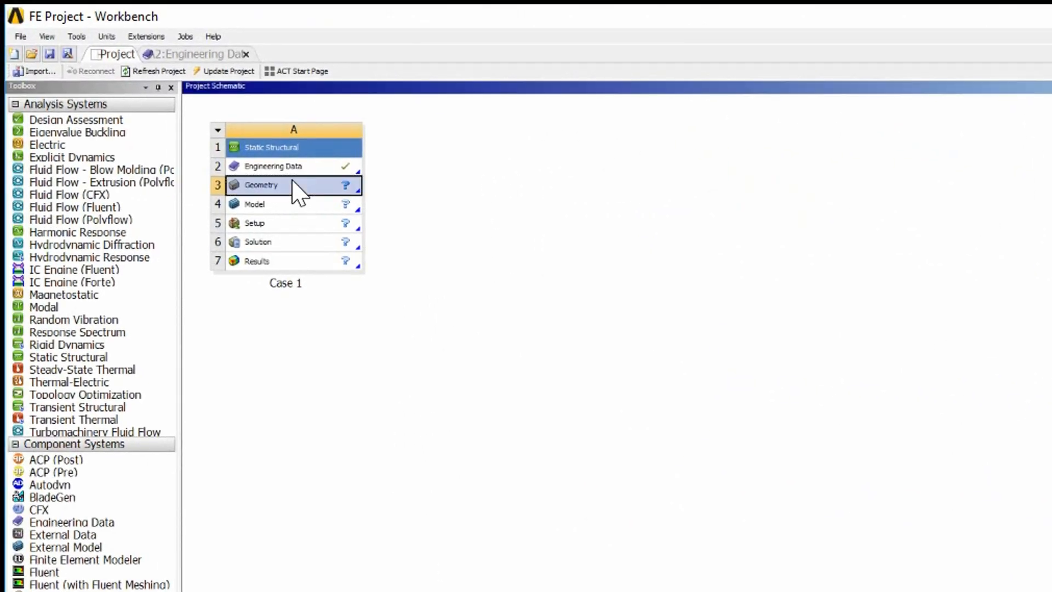
right_click(296, 189)
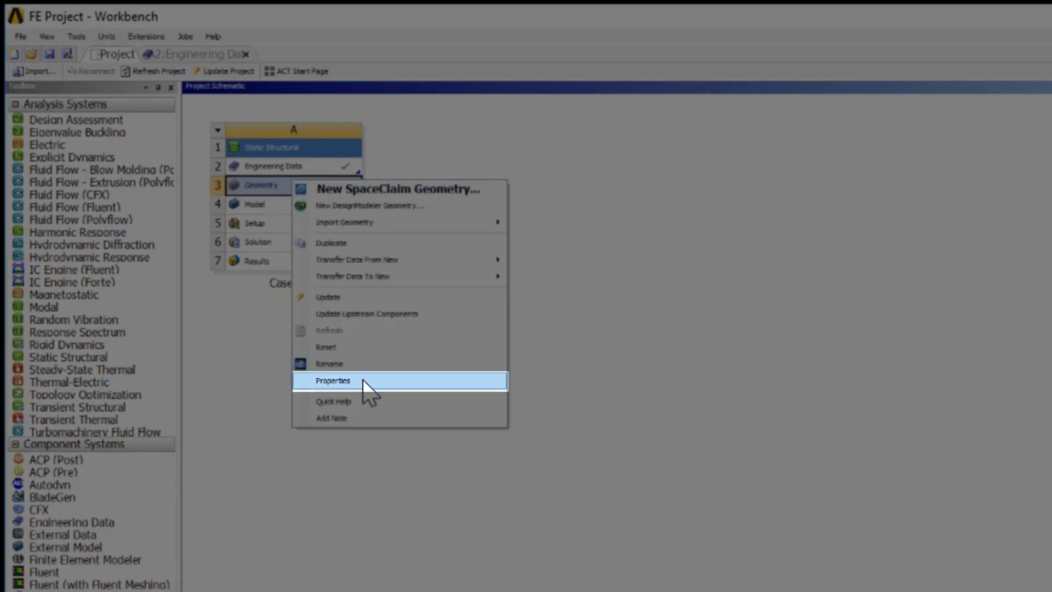
left_click(753, 268)
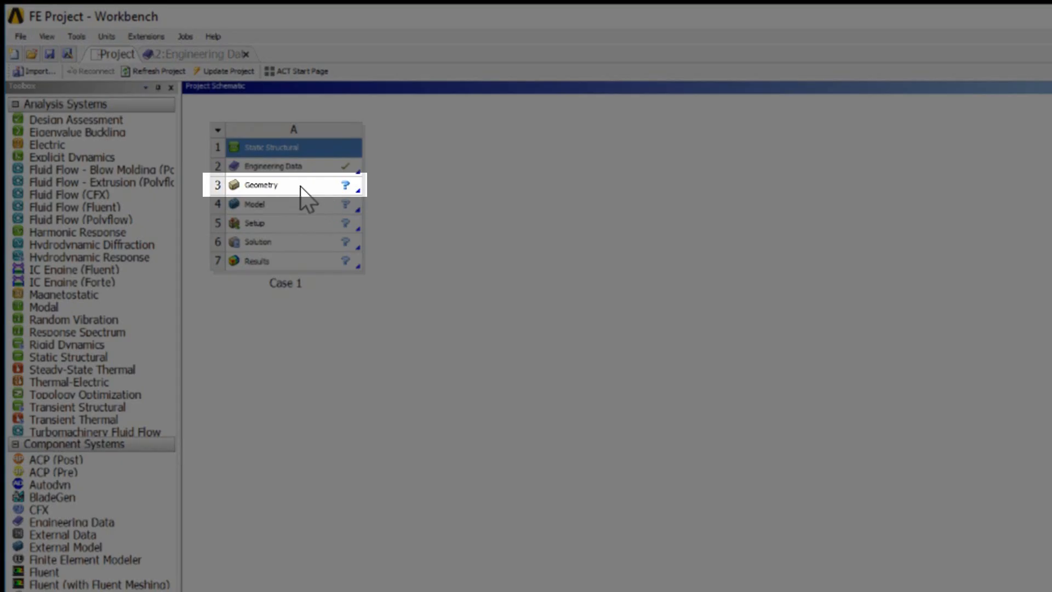
Step: Create a new SpaceClaim geometry from the Geometry cell
left_click(301, 188)
right_click(302, 188)
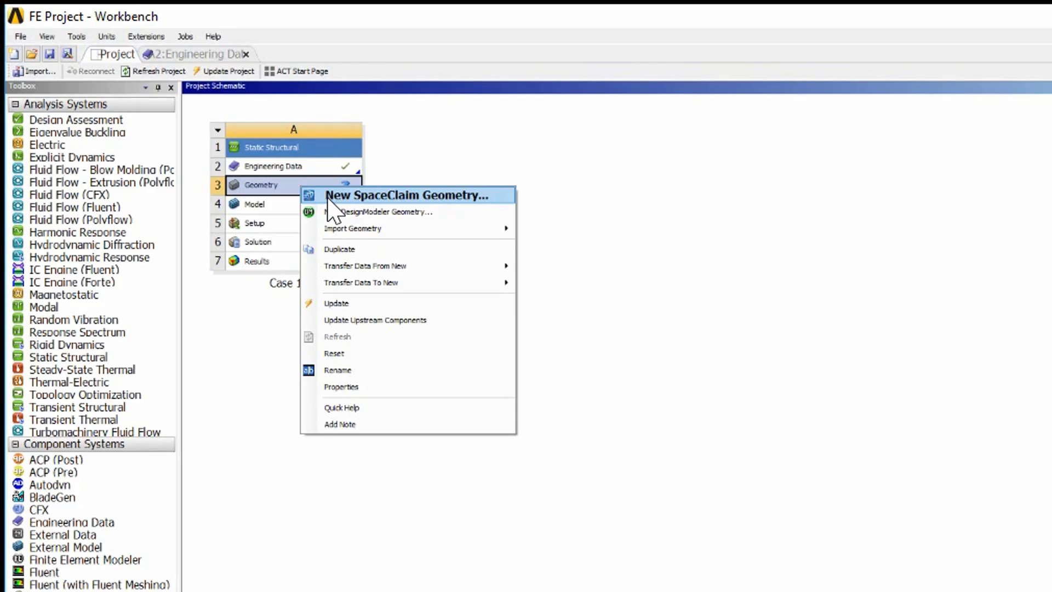
left_click(328, 196)
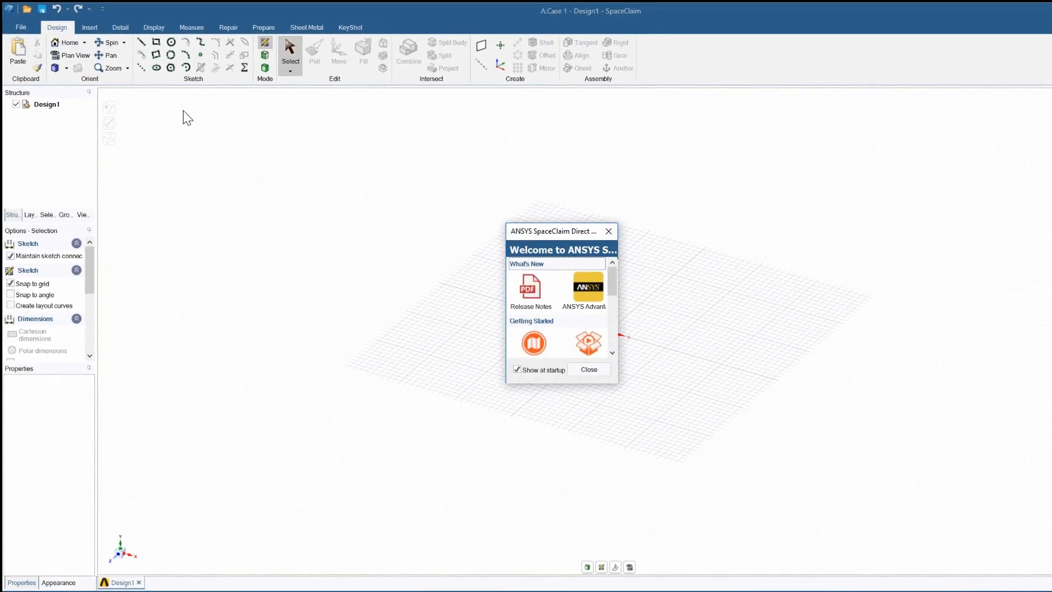
Step: Close the welcome screen and set the document's units type to Imperial in the SpaceClaim options
left_click(589, 369)
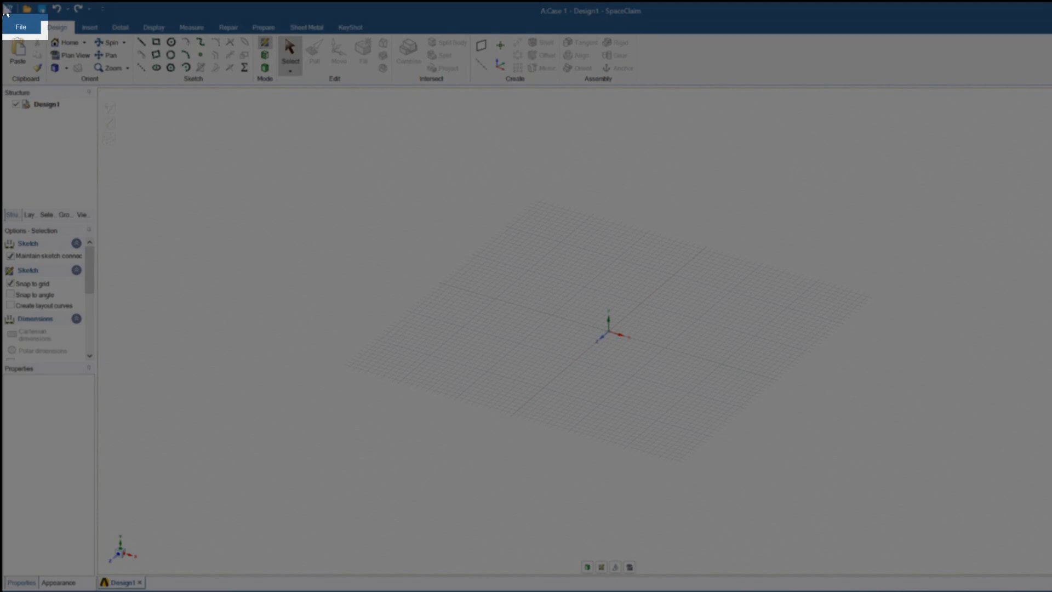
left_click(20, 27)
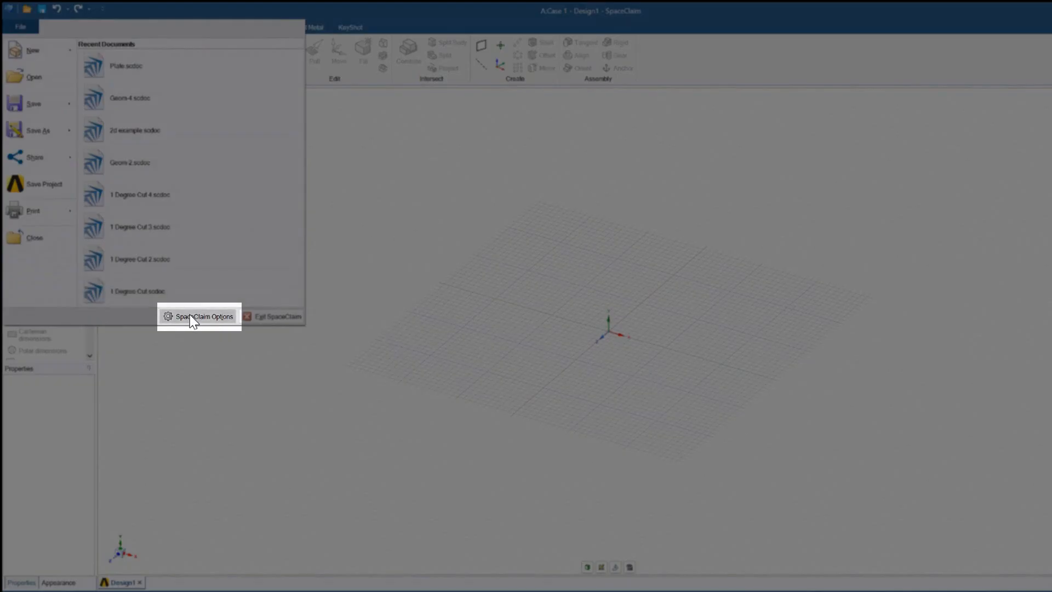
left_click(193, 318)
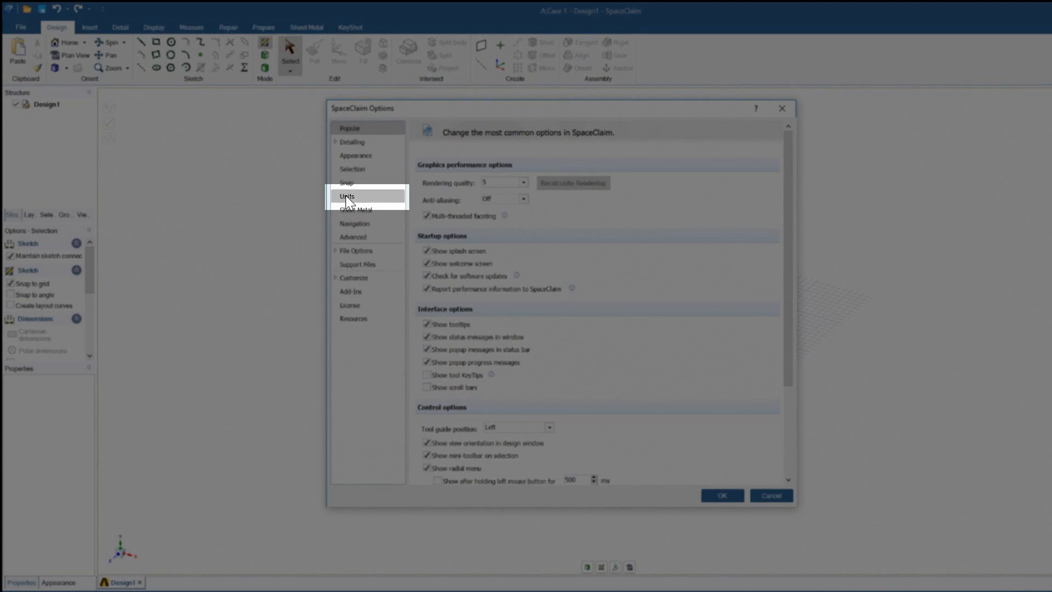
left_click(346, 197)
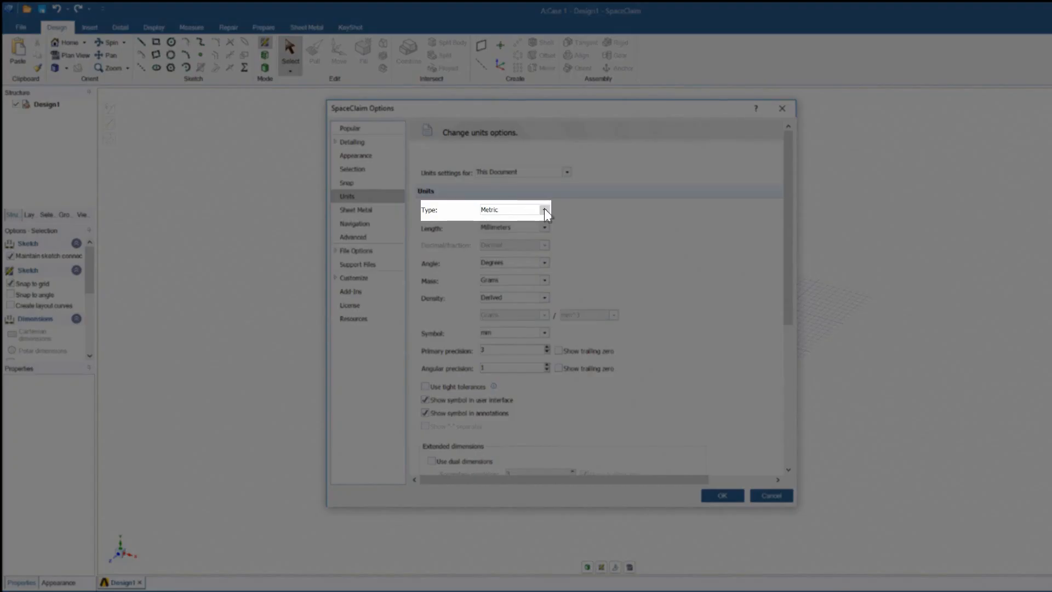
left_click(544, 210)
left_click(496, 219)
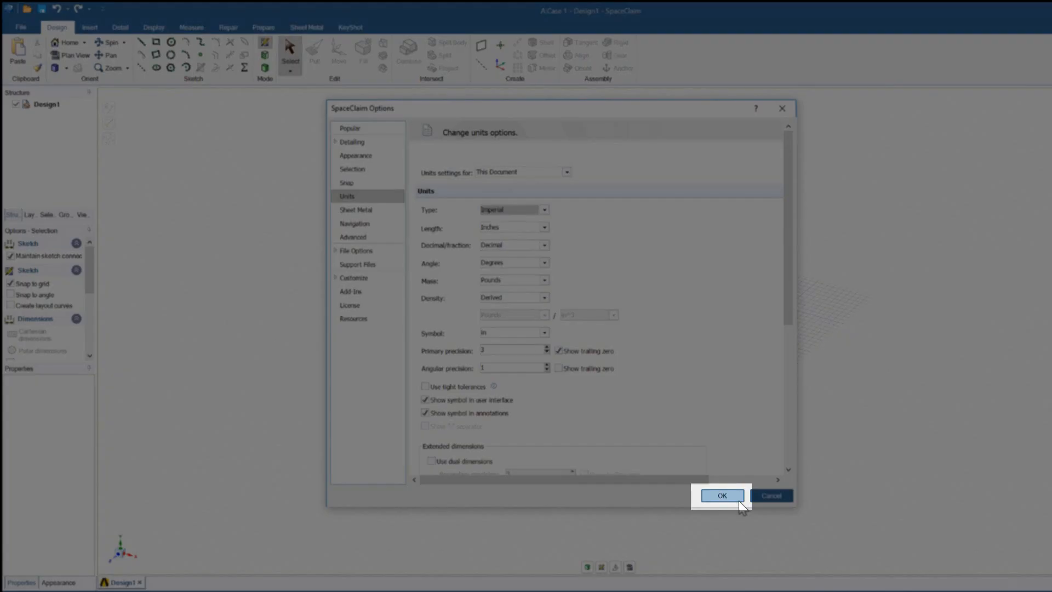
left_click(723, 496)
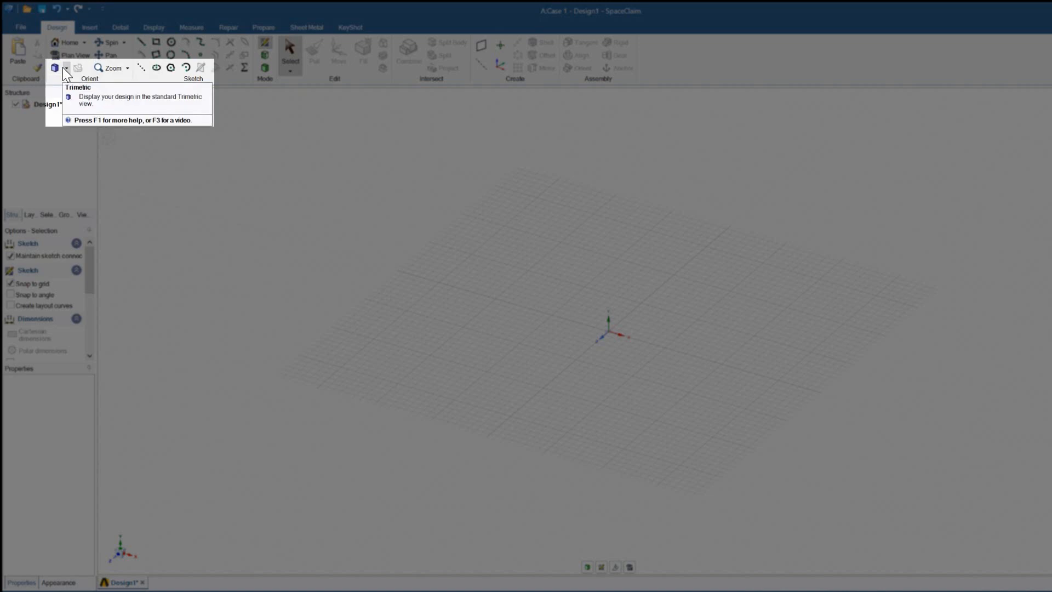
Step: Orient the view to Front and start a new sketch on the front plane
left_click(65, 68)
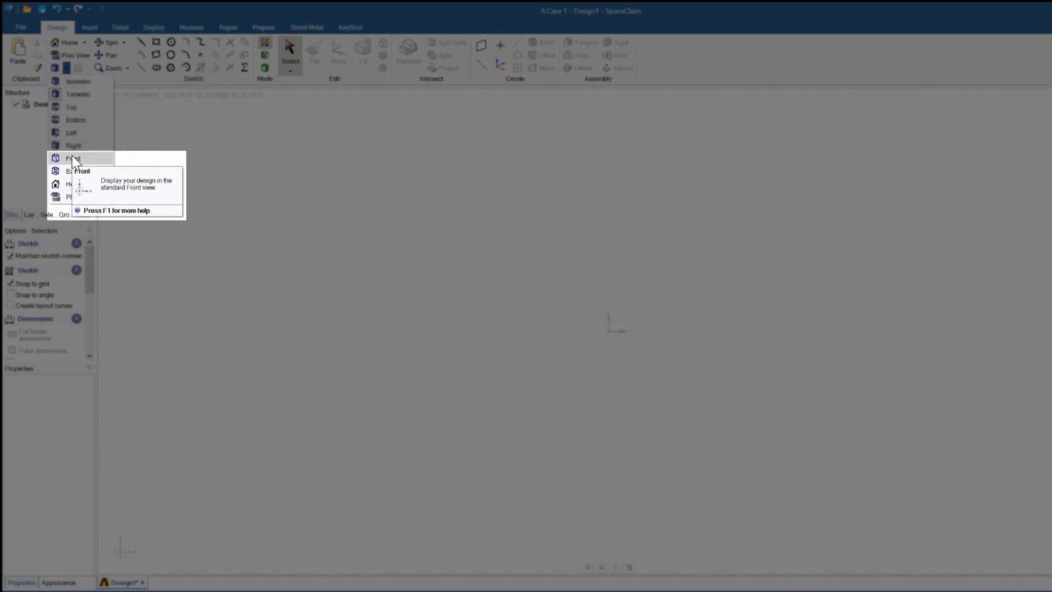
left_click(73, 159)
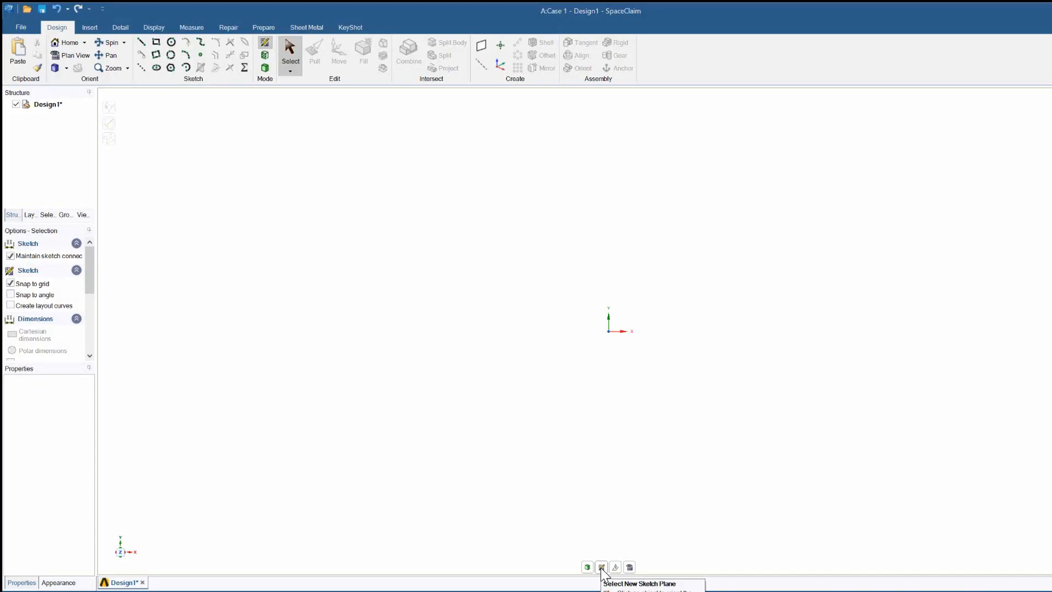
left_click(601, 567)
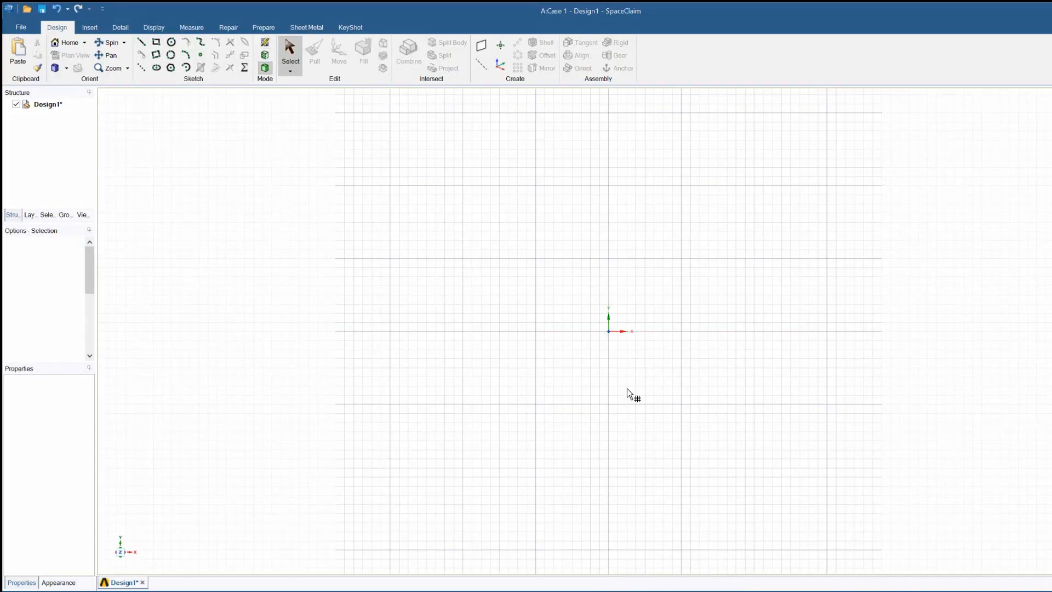
left_click(627, 389)
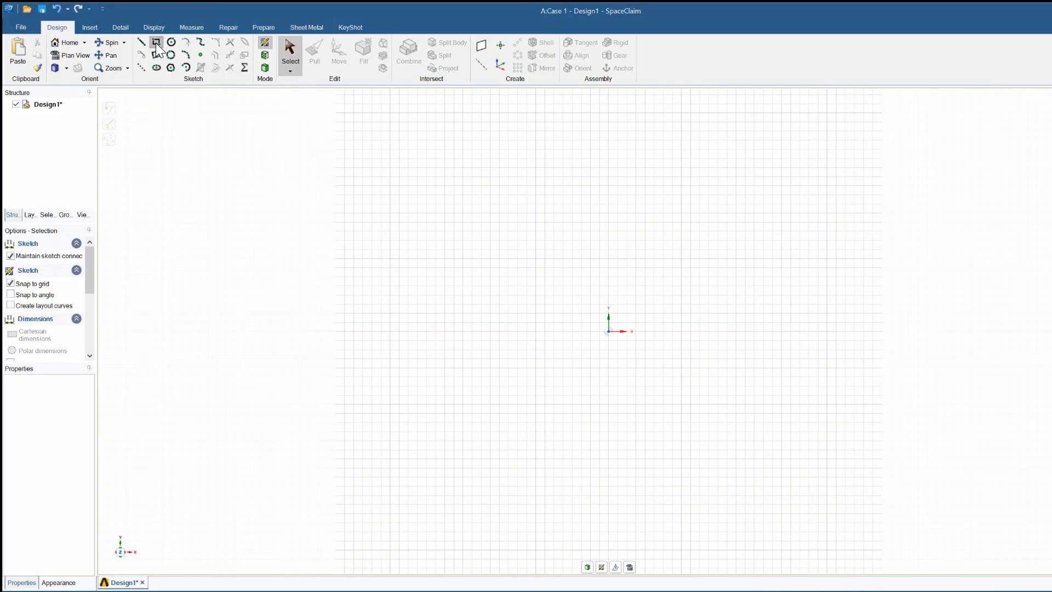
Step: Sketch a 10 in by 10 in rectangle with its corner at the origin
left_click(156, 43)
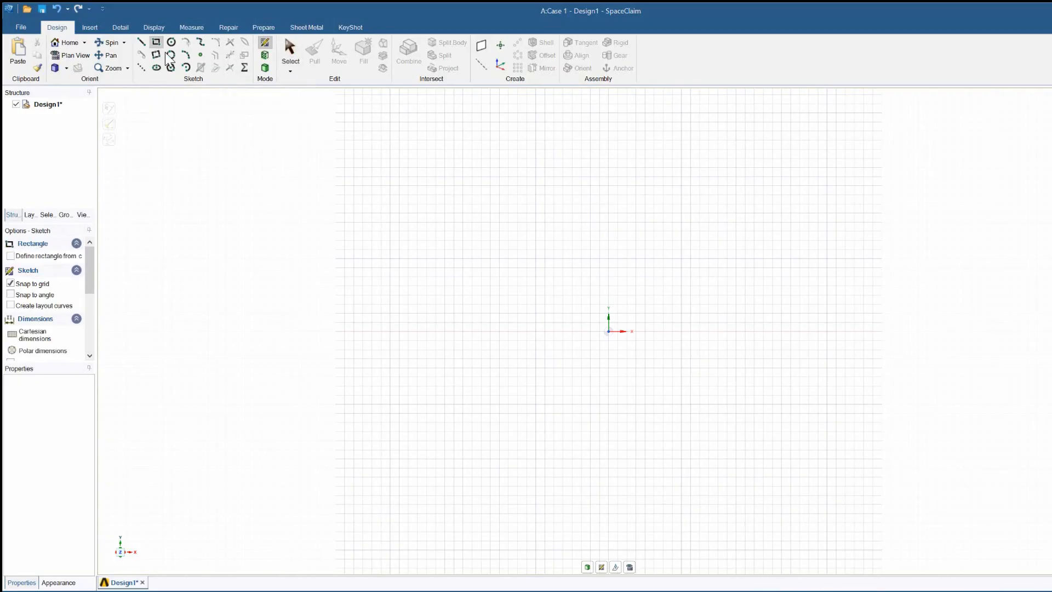
left_click(609, 331)
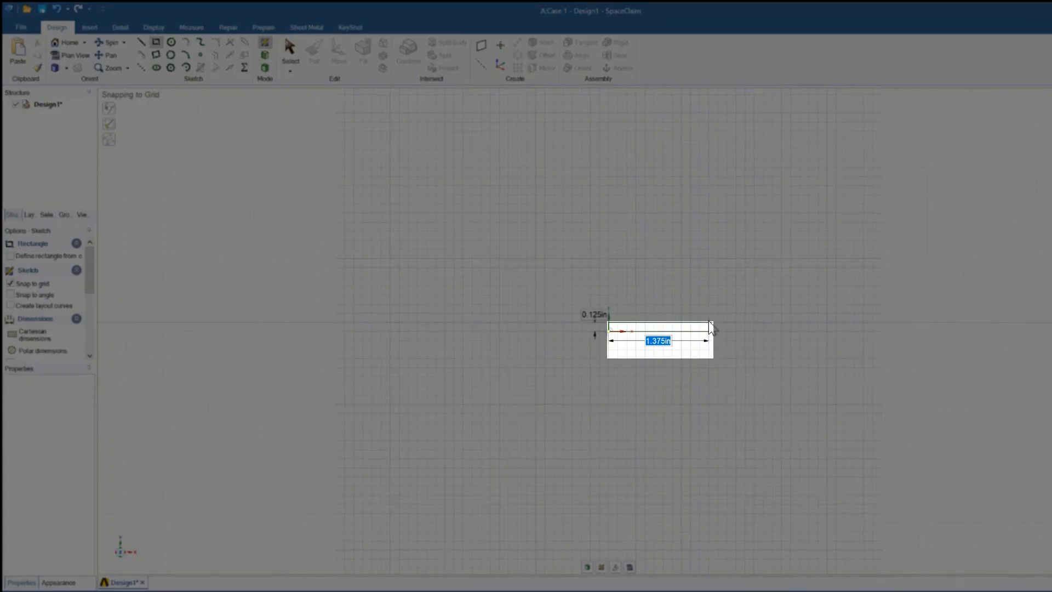
type("10")
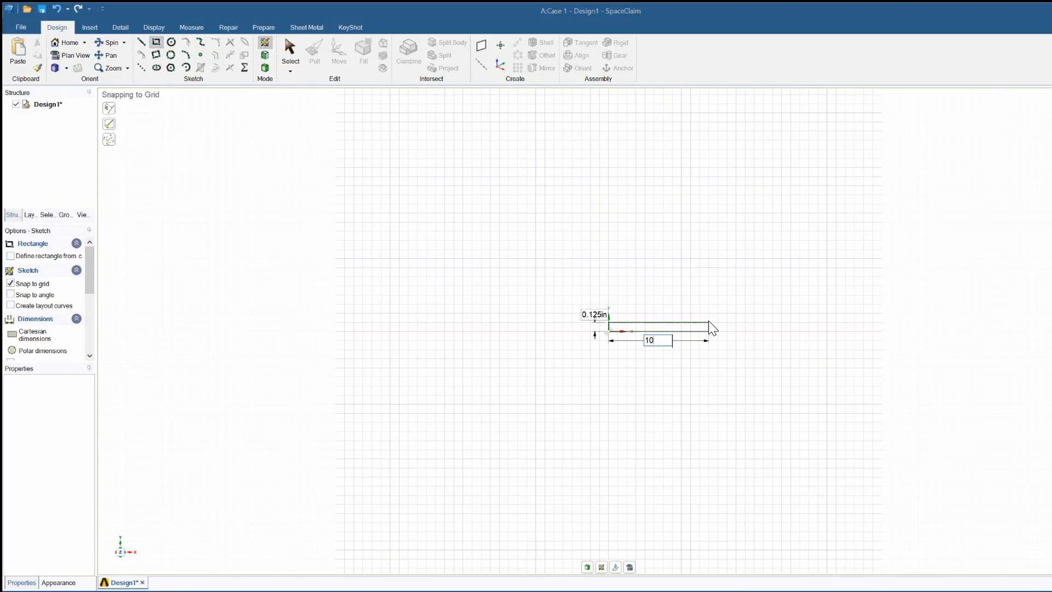
key("Tab")
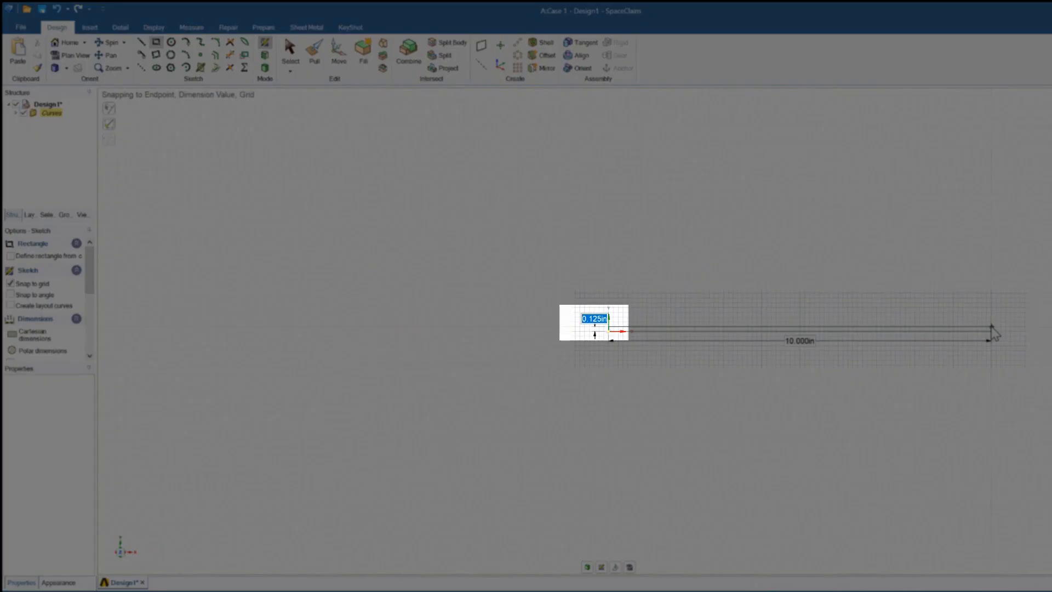
type("10")
key("Tab")
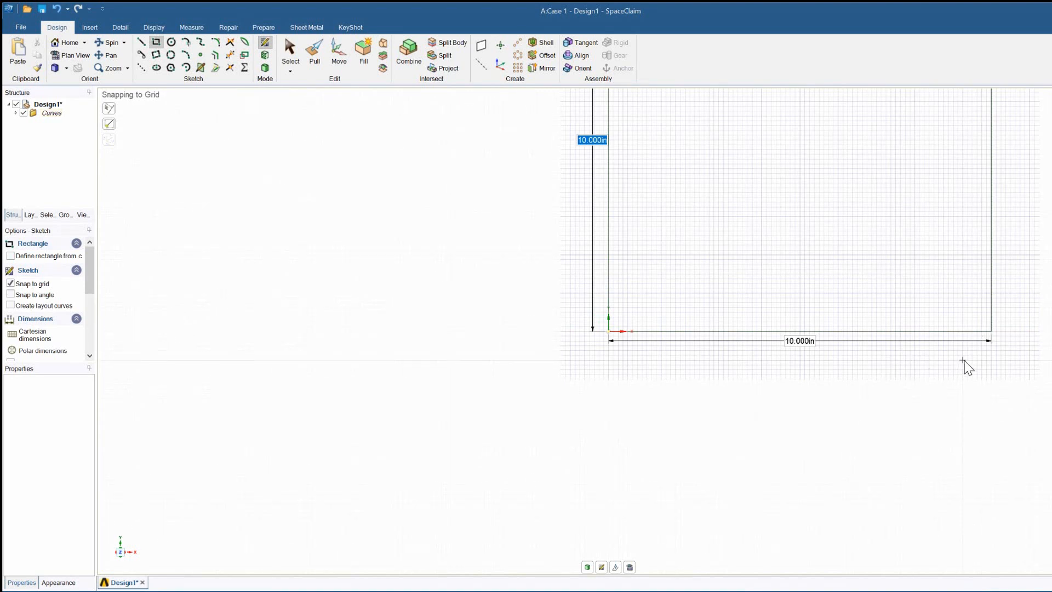
key("Return")
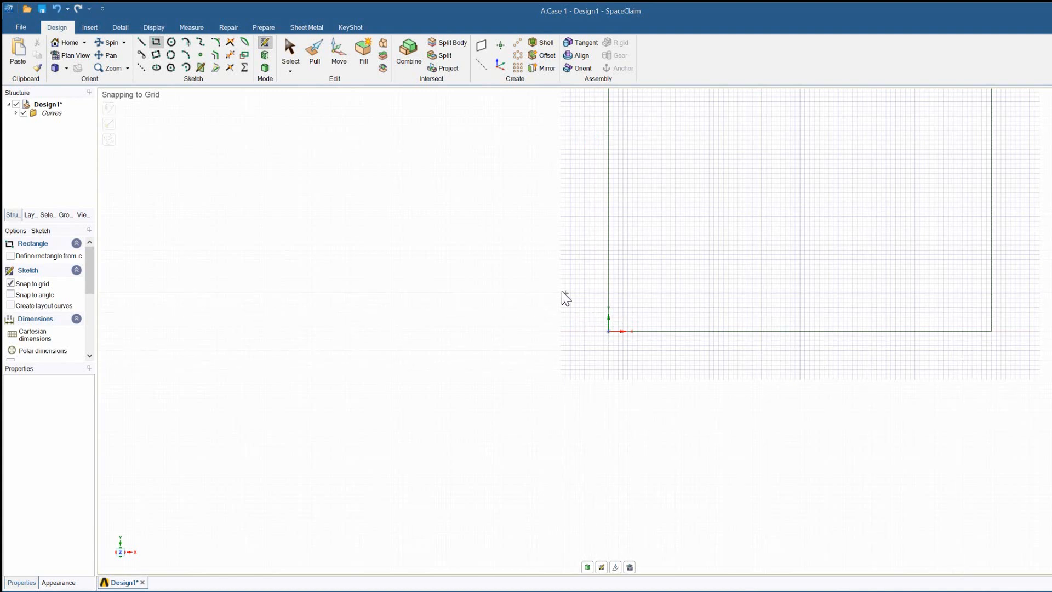
Step: Draw a circle of 2 in diameter centred on the rectangle's lower-left corner at the origin
key("s")
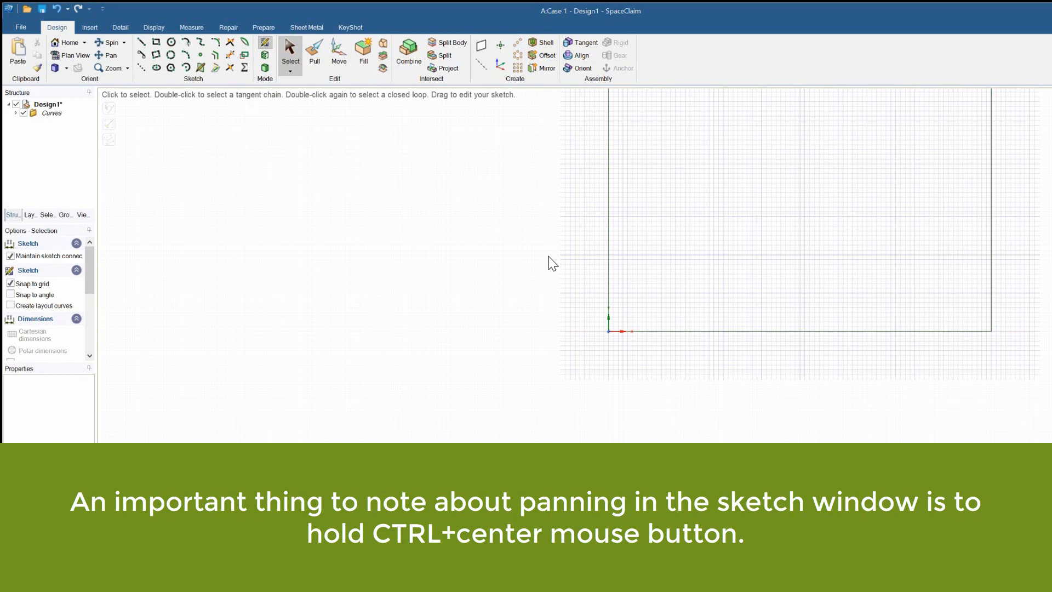
mouse_move(561, 258)
middle_mouse_down("ctrl")
mouse_move(521, 324)
mouse_move(430, 413)
mouse_move(406, 434)
mouse_move(380, 436)
middle_mouse_up("ctrl")
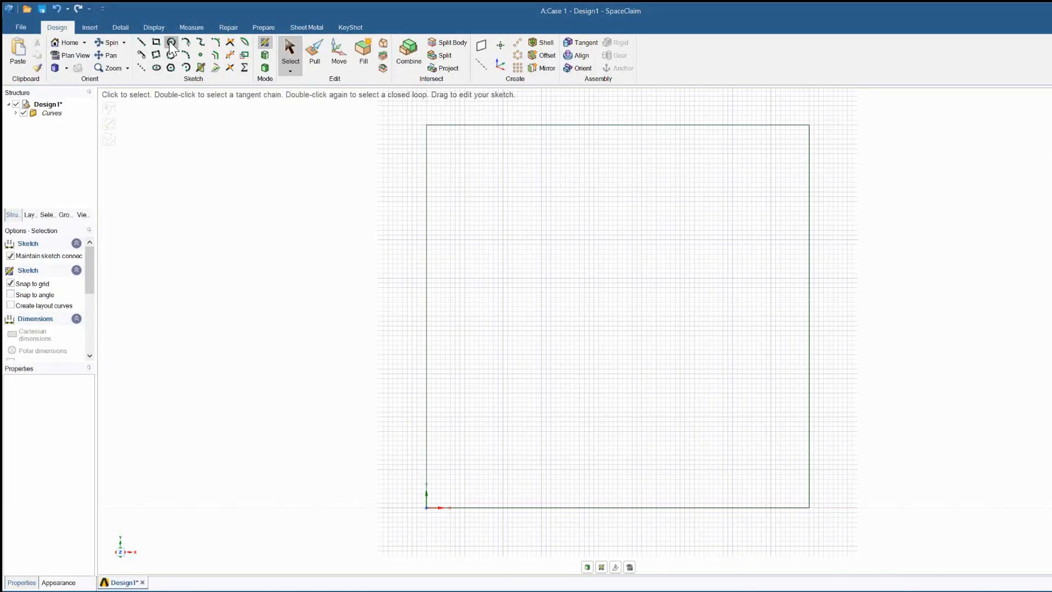
left_click(171, 42)
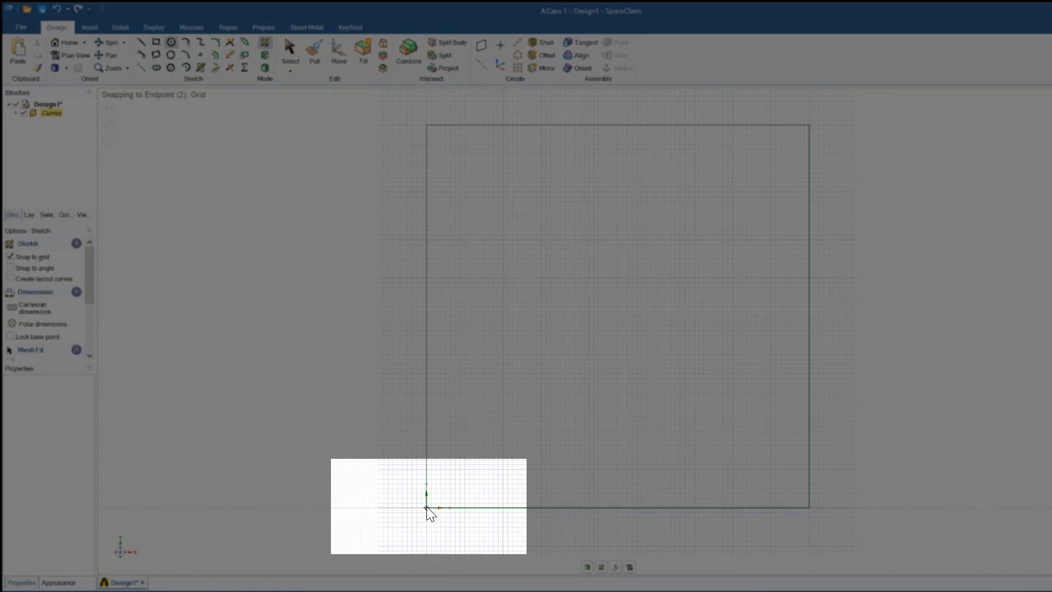
left_click(427, 508)
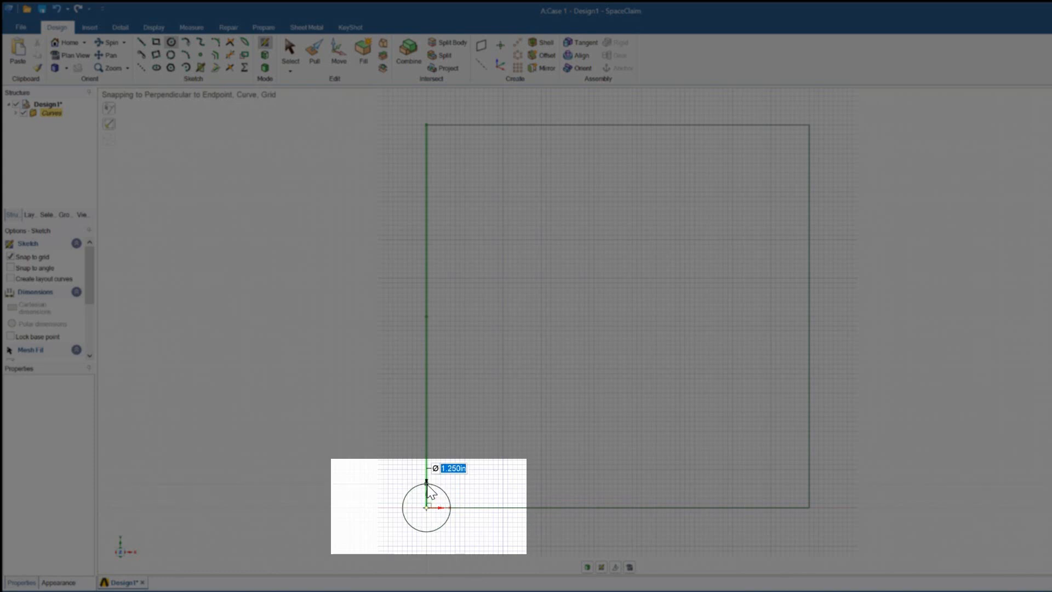
type("2")
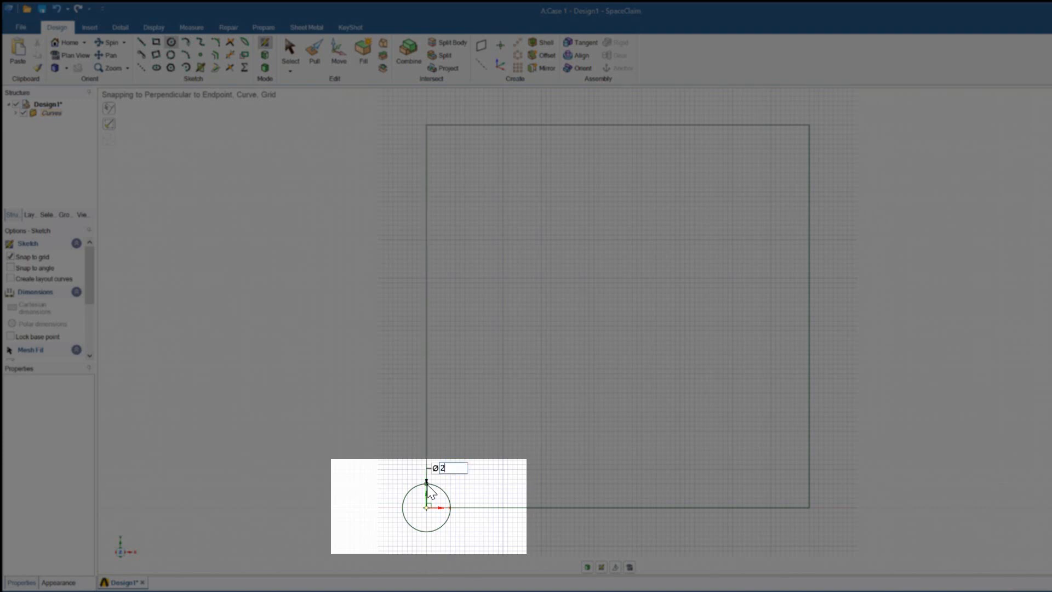
key("Return")
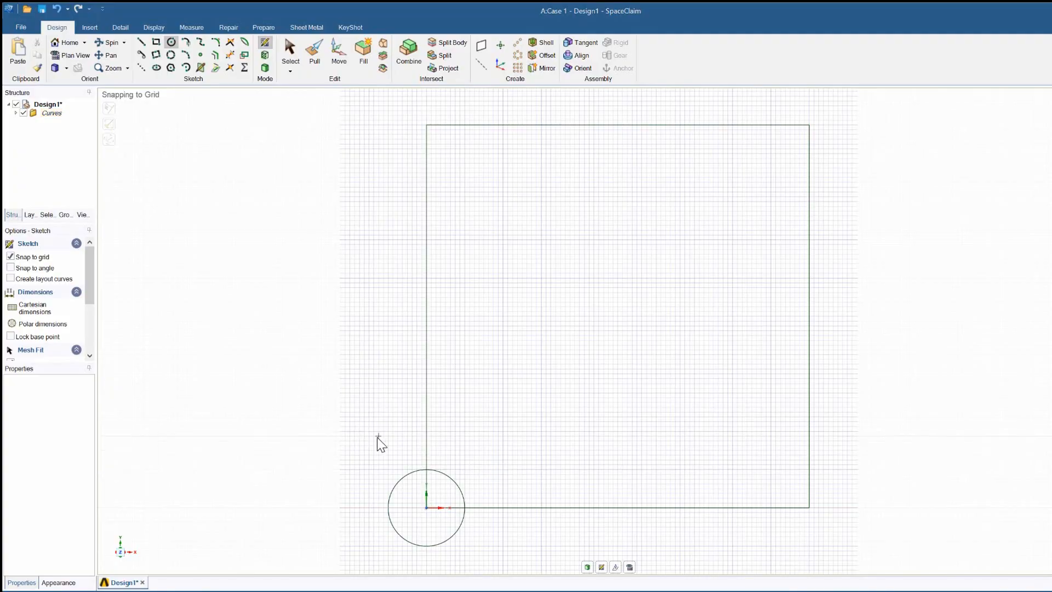
Step: Switch to 3D mode to make the sketch a surface and delete the circular face at the plate's corner
key("s")
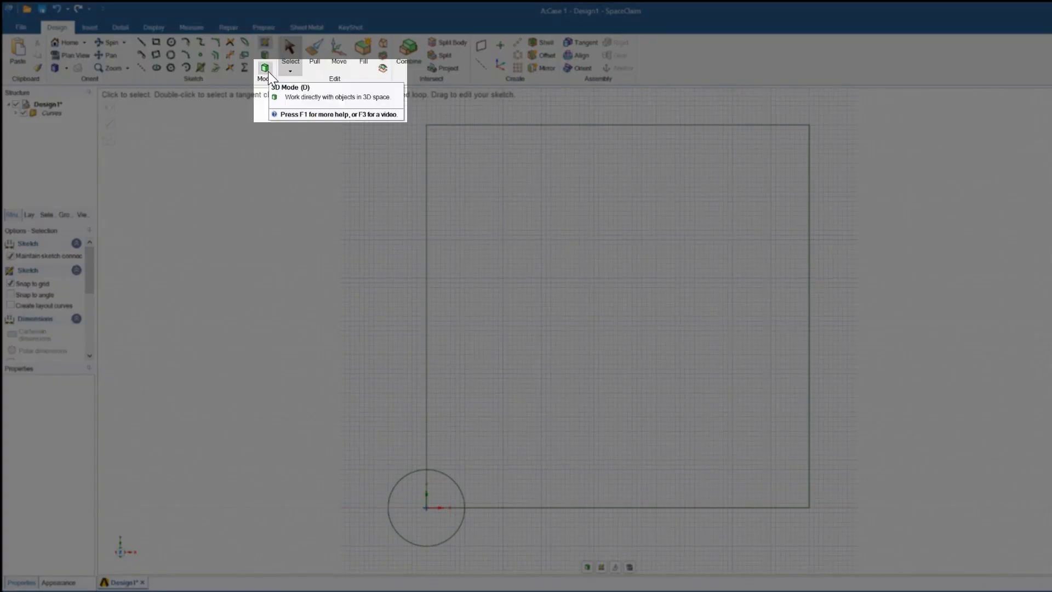
left_click(268, 72)
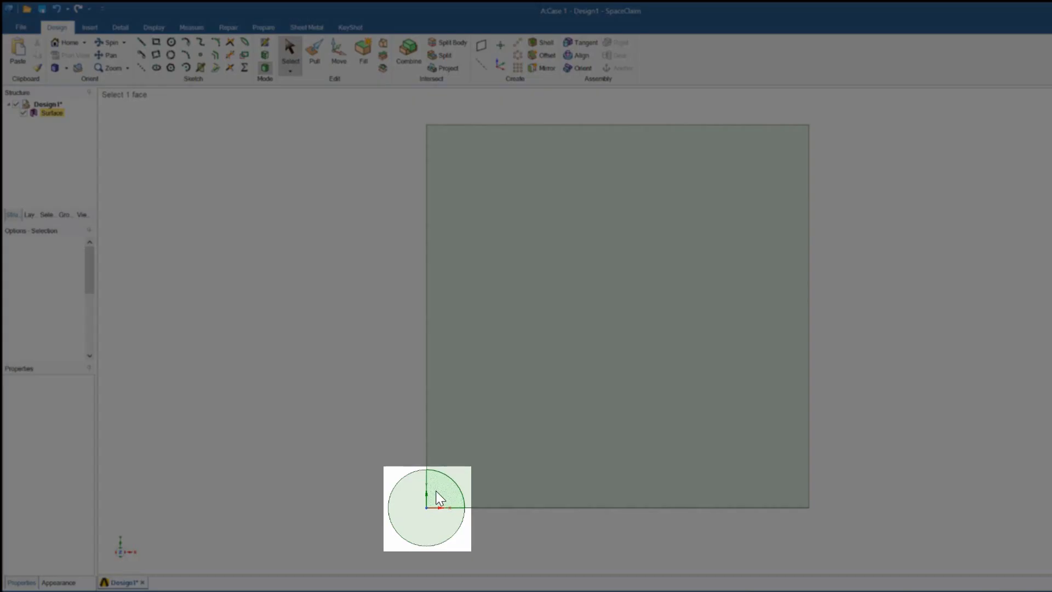
left_click(440, 499)
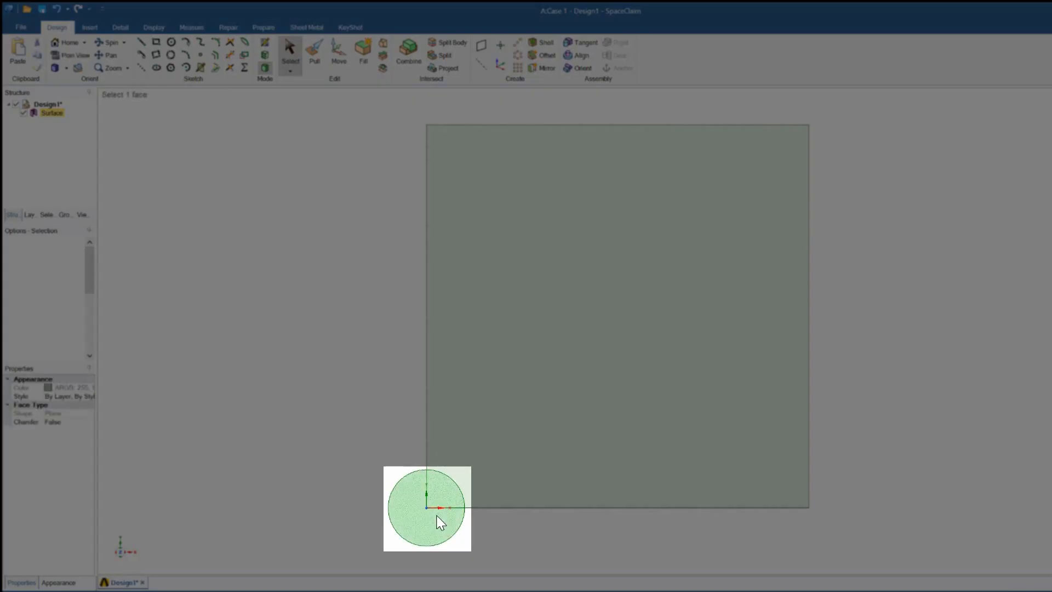
right_click(438, 518)
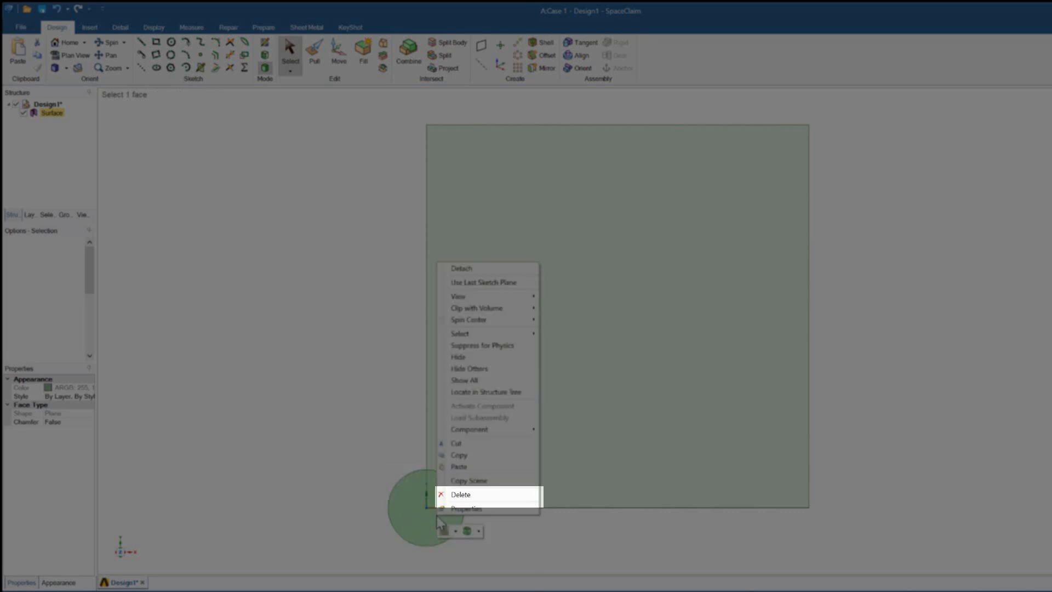
left_click(461, 496)
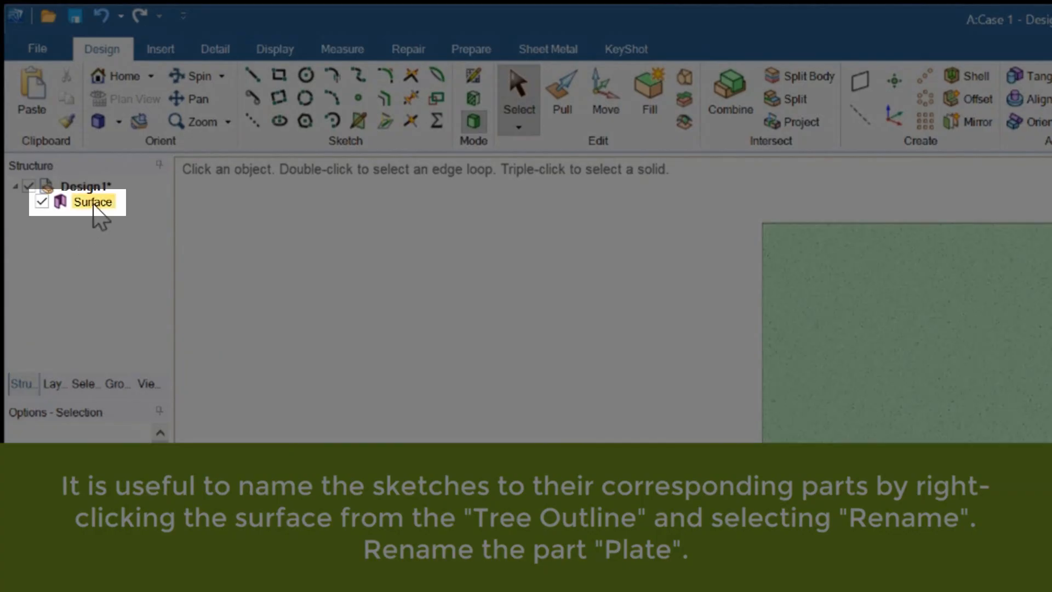
Step: Rename the surface in the structure tree to Plate
right_click(95, 207)
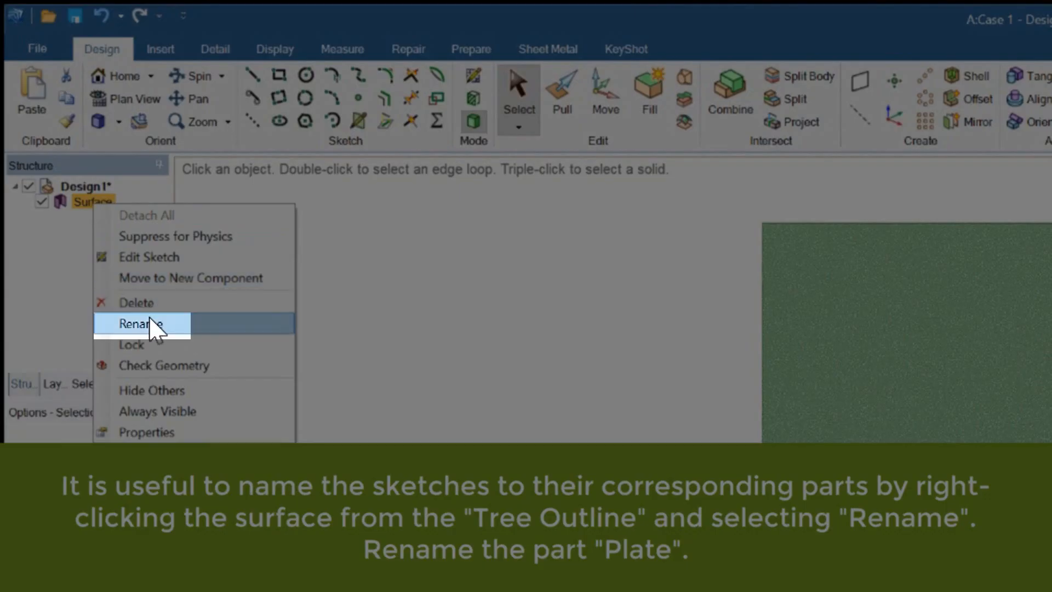
left_click(149, 318)
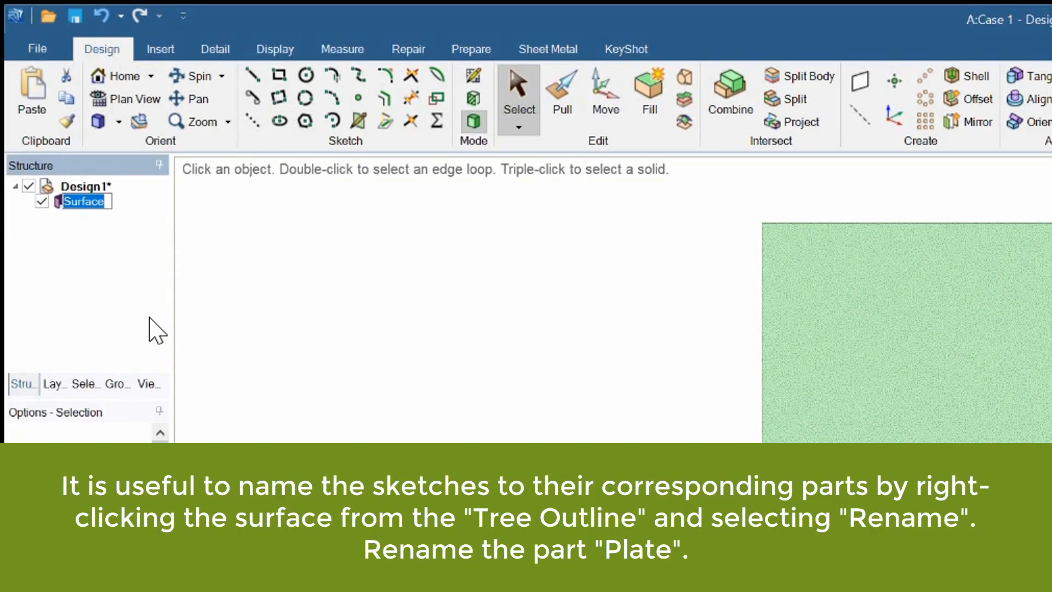
type("Plate")
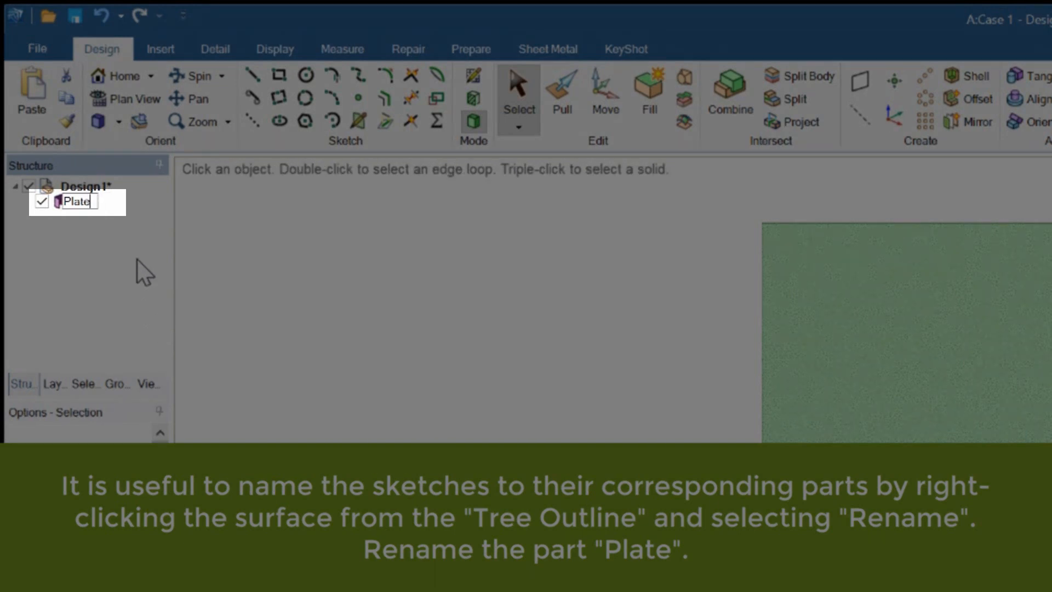
key("Return")
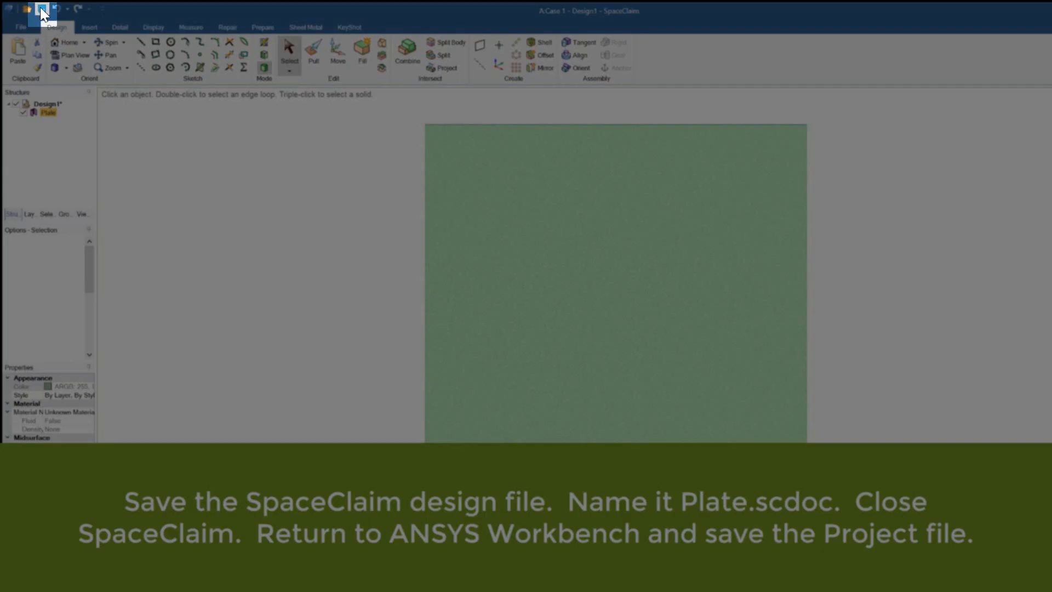
Step: Save the design as Plate on the Desktop, then save the project in Workbench
left_click(42, 9)
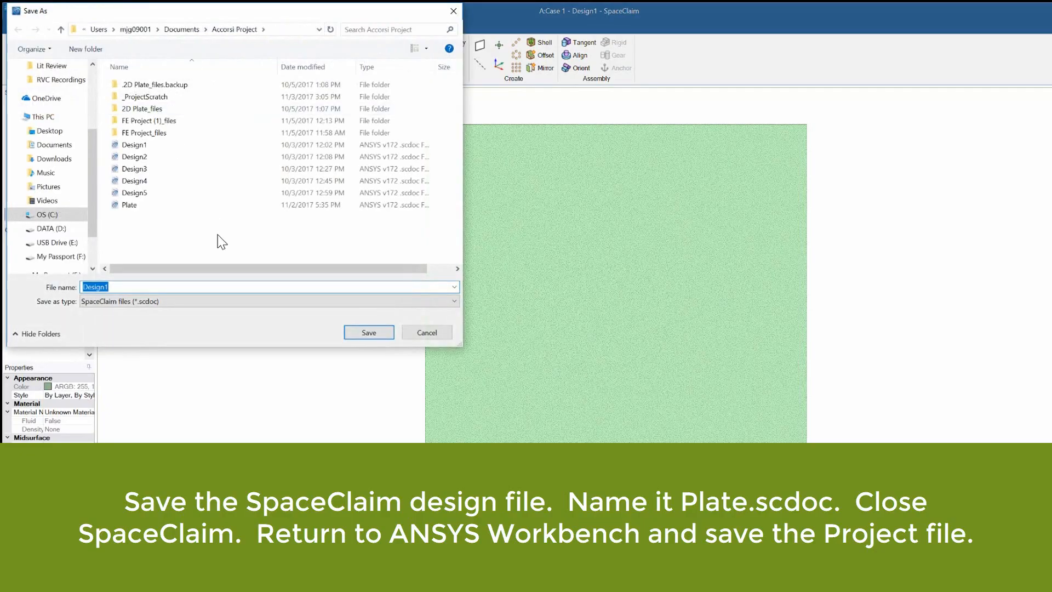
left_click(52, 131)
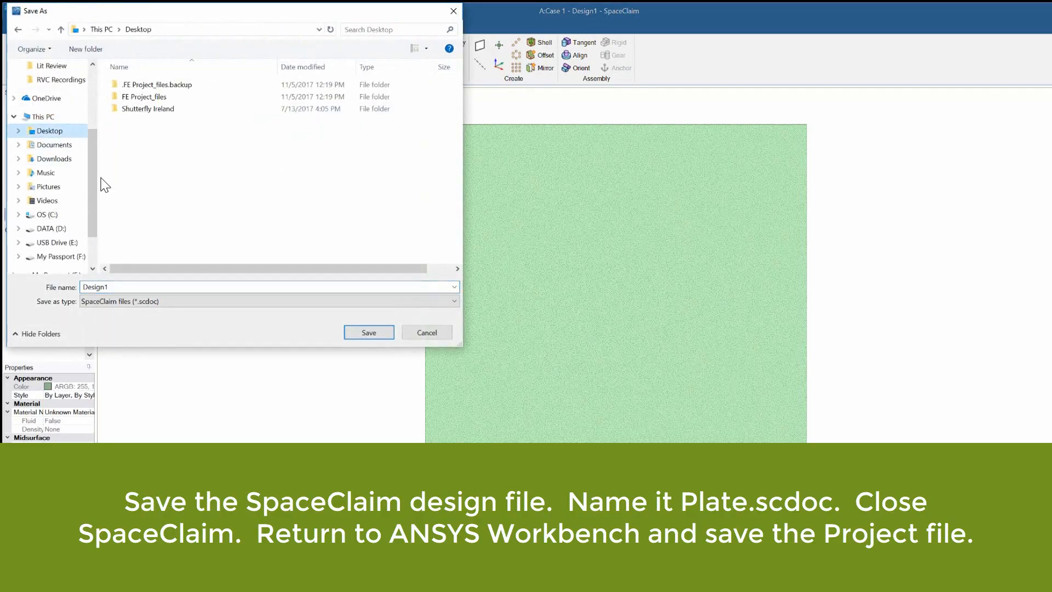
double_click(167, 290)
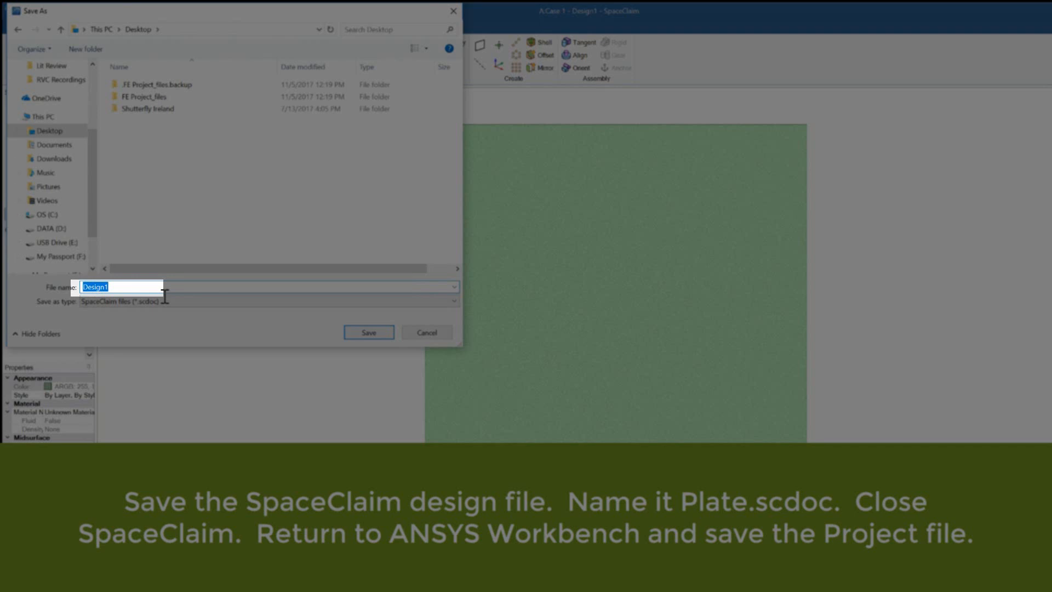
type("Plate")
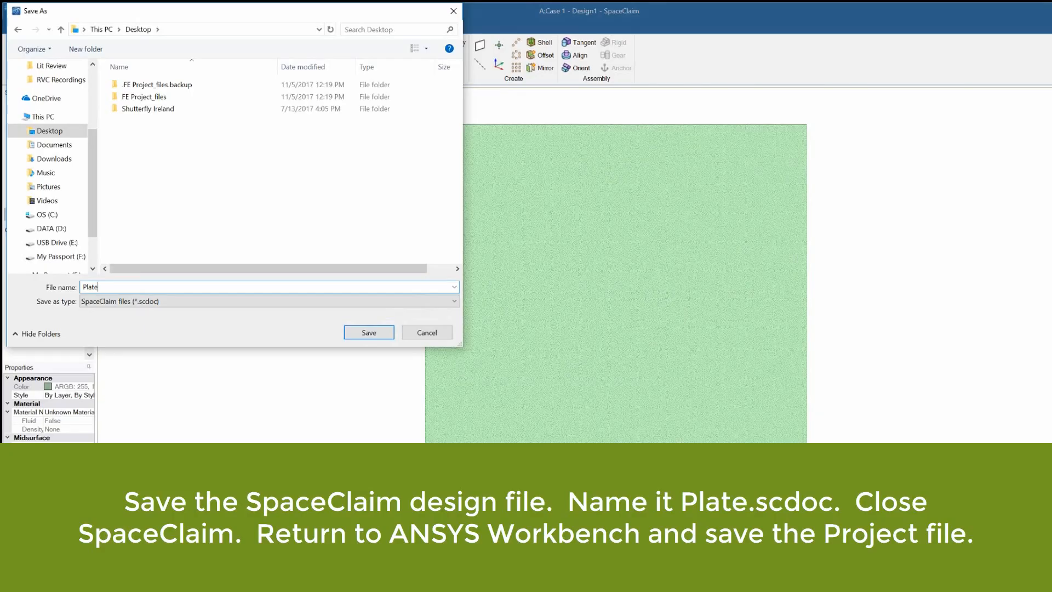
key("Return")
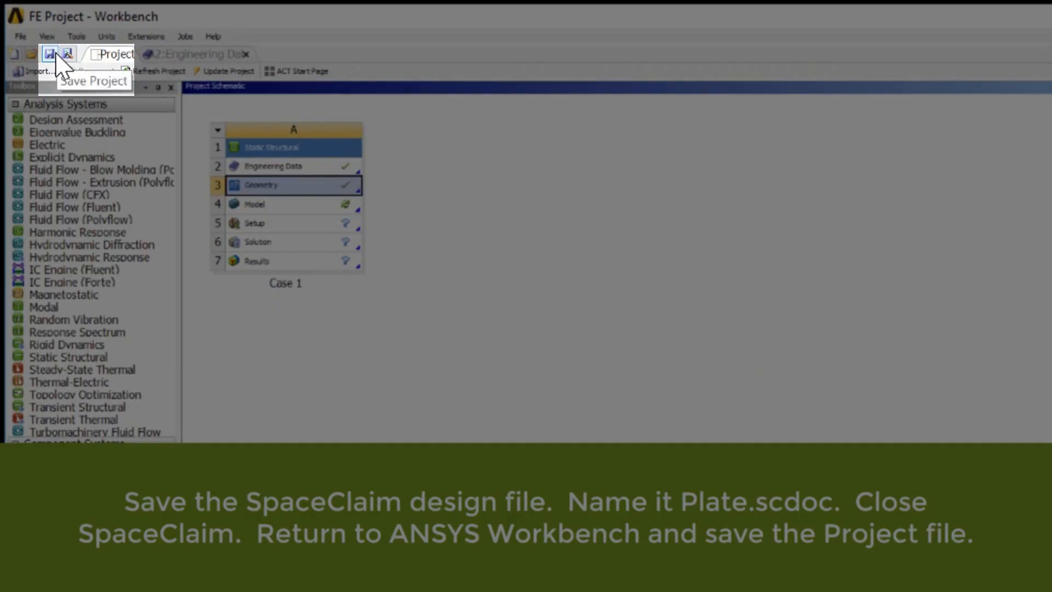
left_click(51, 53)
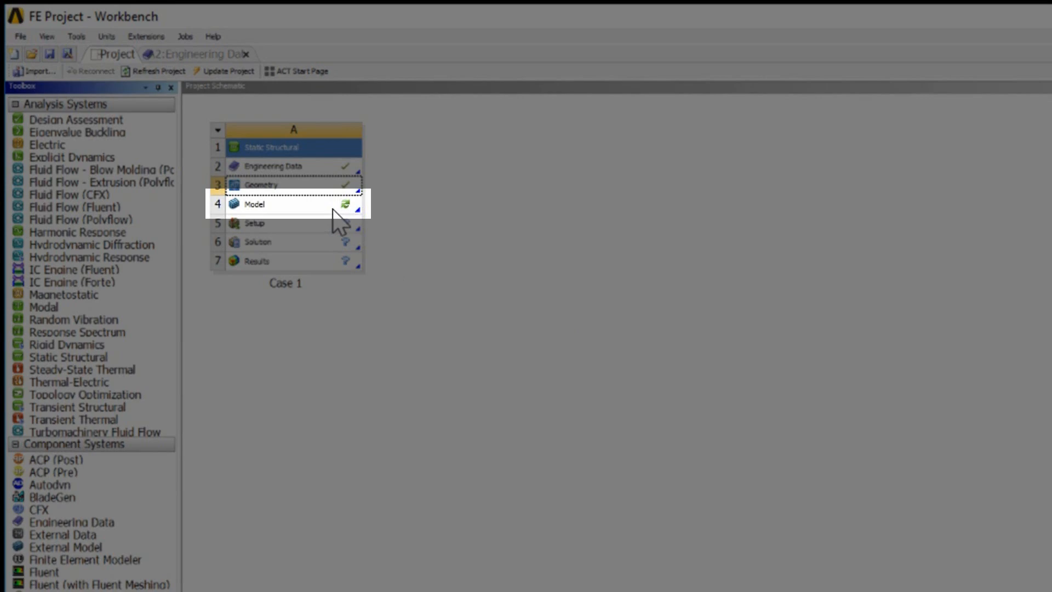
Step: Open the Model cell for editing in Mechanical and expand the Geometry branch of the outline
left_click(333, 210)
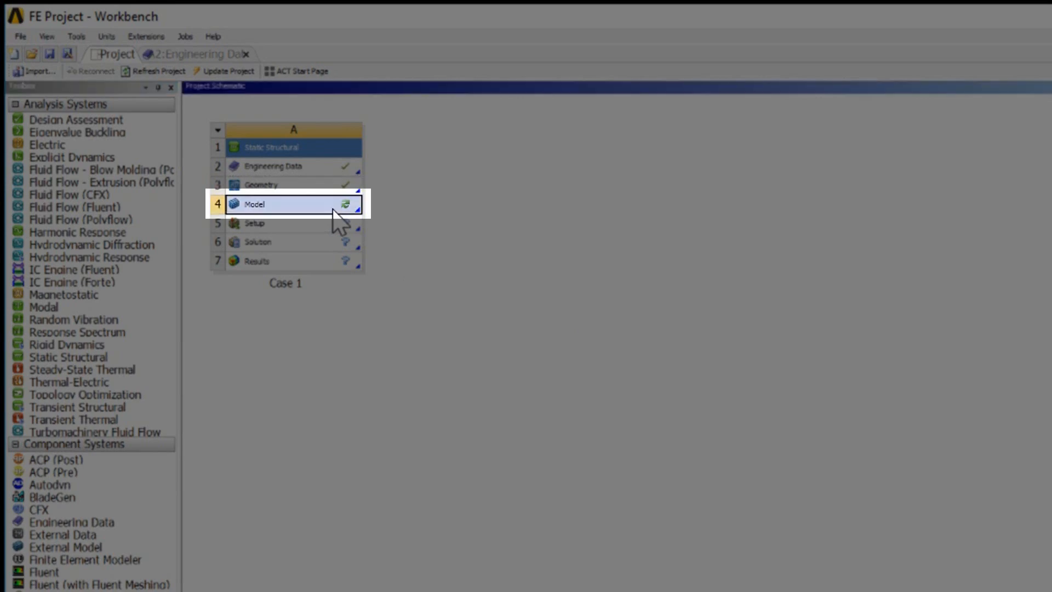
right_click(333, 210)
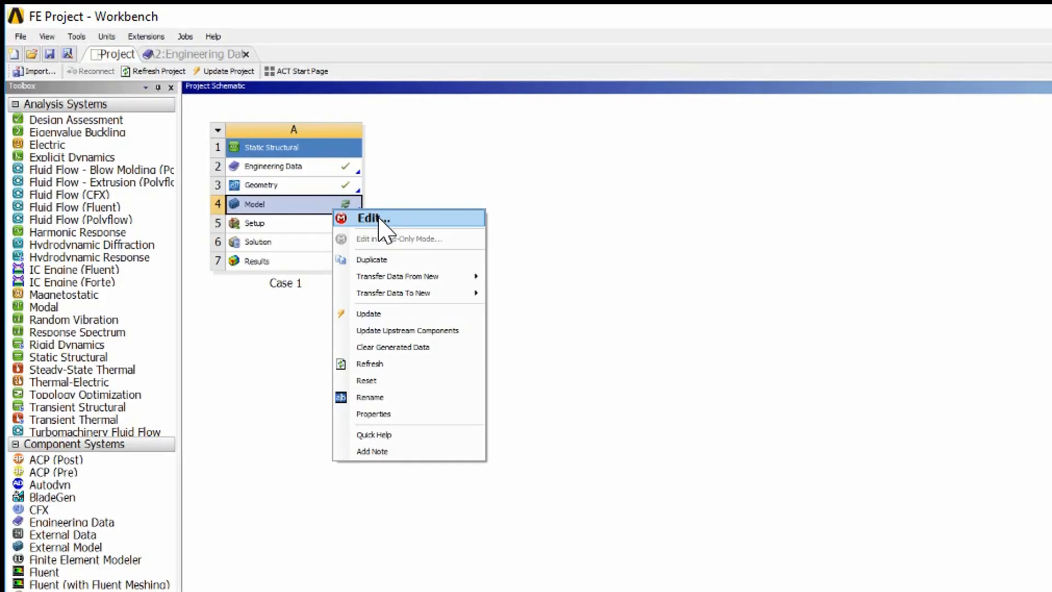
left_click(378, 217)
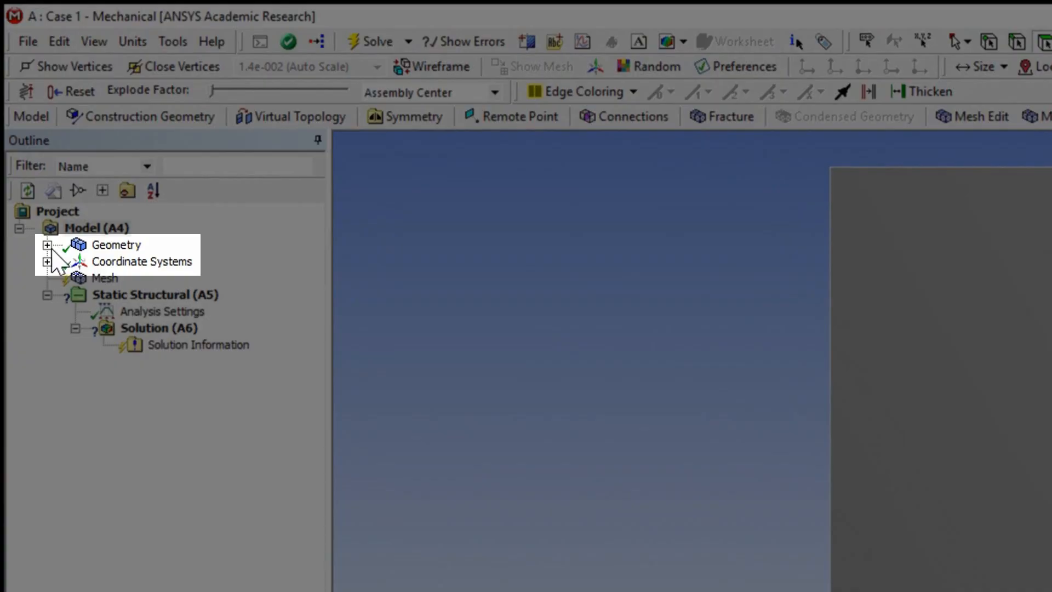
left_click(47, 245)
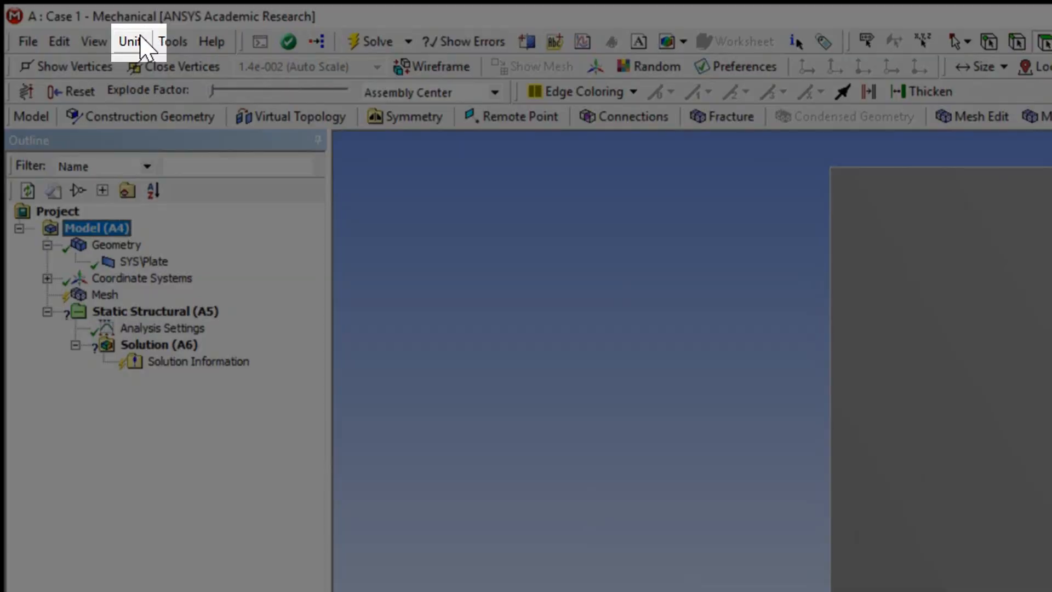
Step: Switch the units to U.S. Customary (in, lbm, lbf, °F, s, V, A) and inspect the Geometry branch's details
left_click(135, 42)
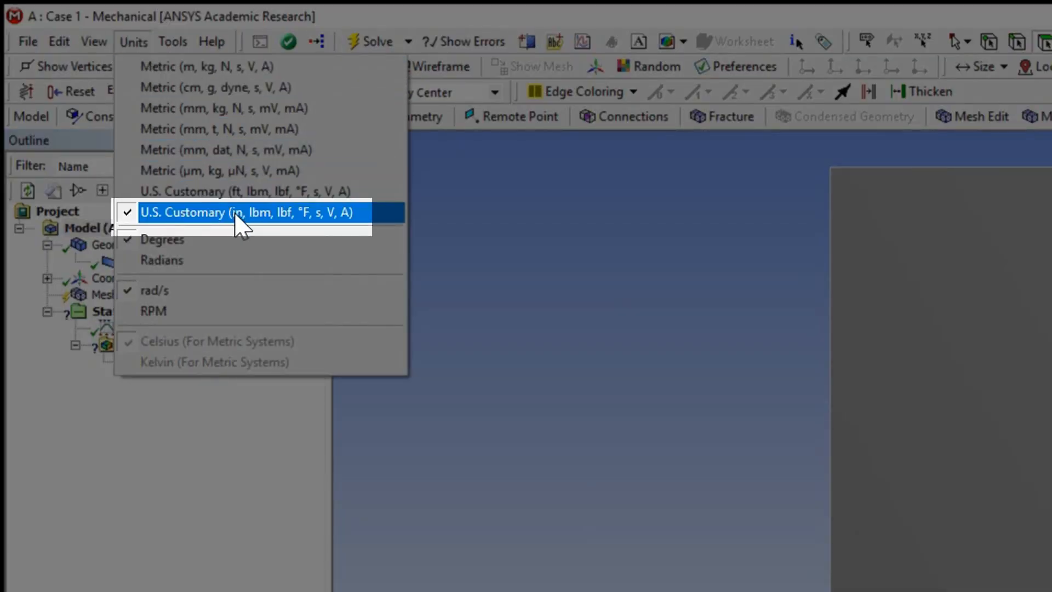
left_click(264, 213)
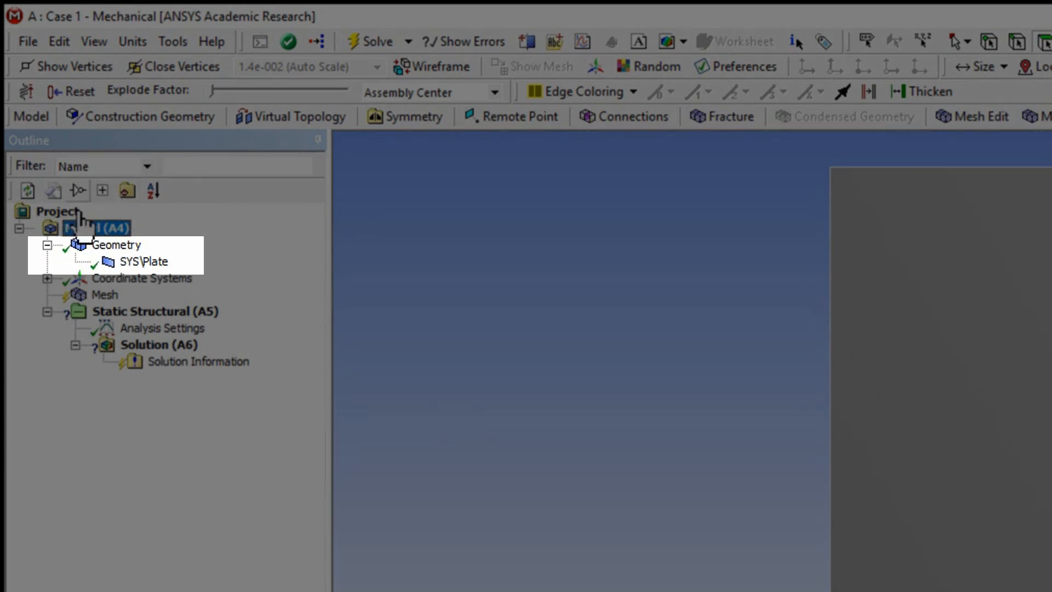
left_click(133, 247)
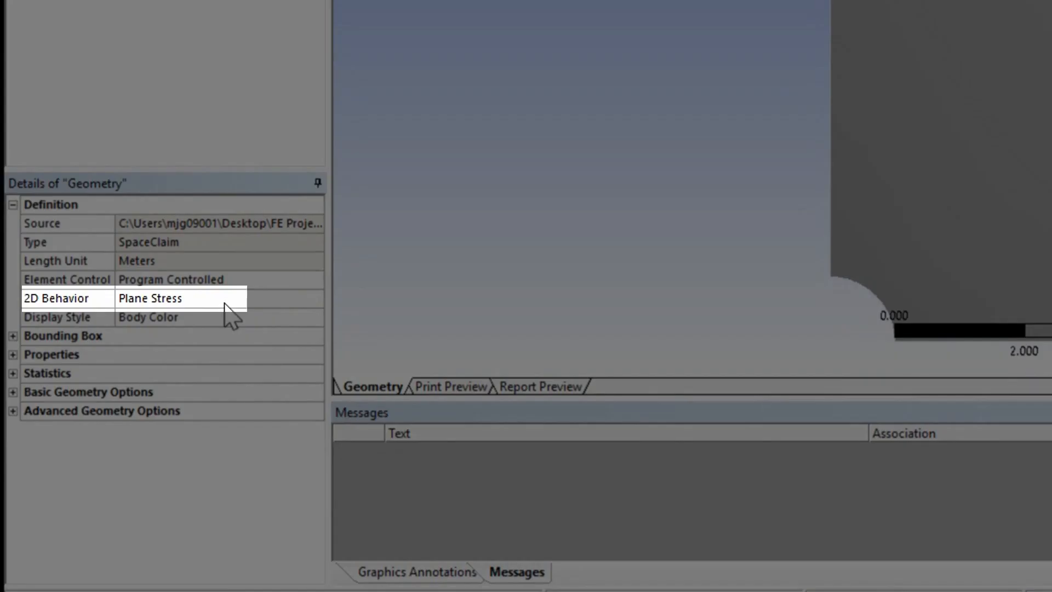
left_click(225, 304)
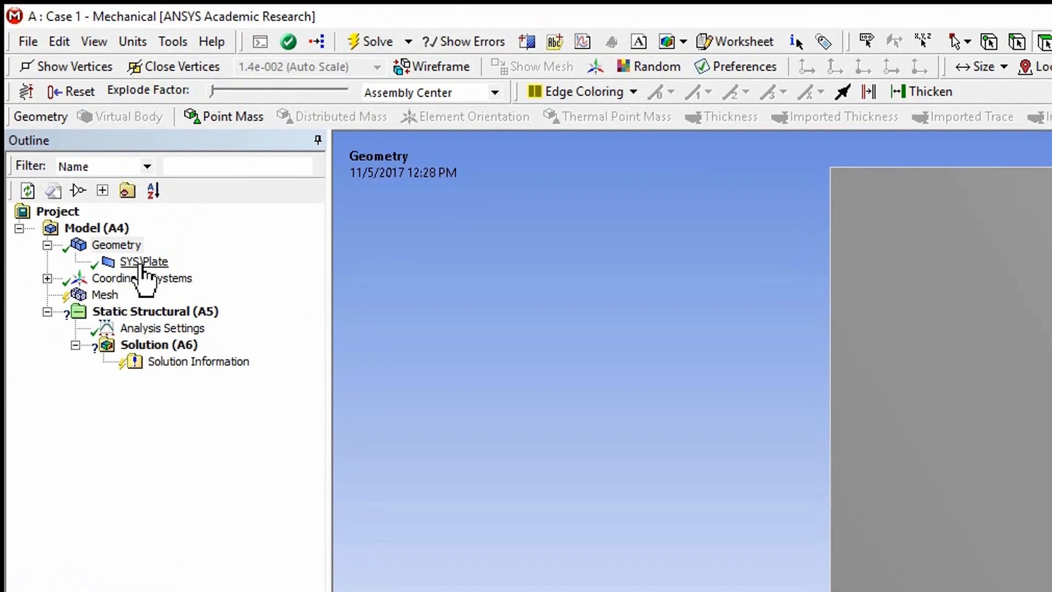
Step: Set the Plate body's thickness to 1 in
left_click(143, 262)
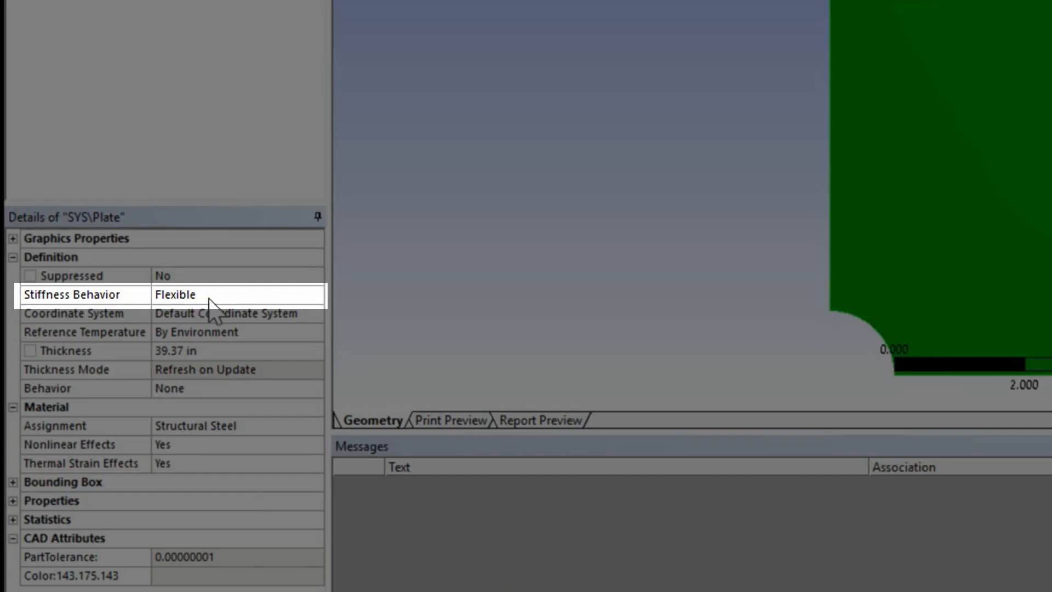
left_click(211, 299)
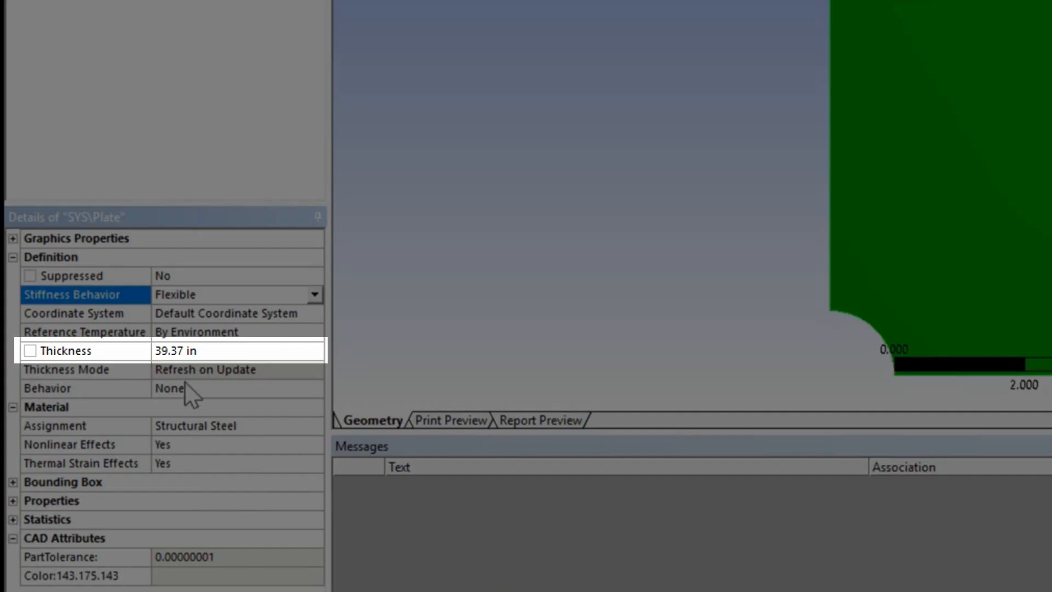
left_click(200, 355)
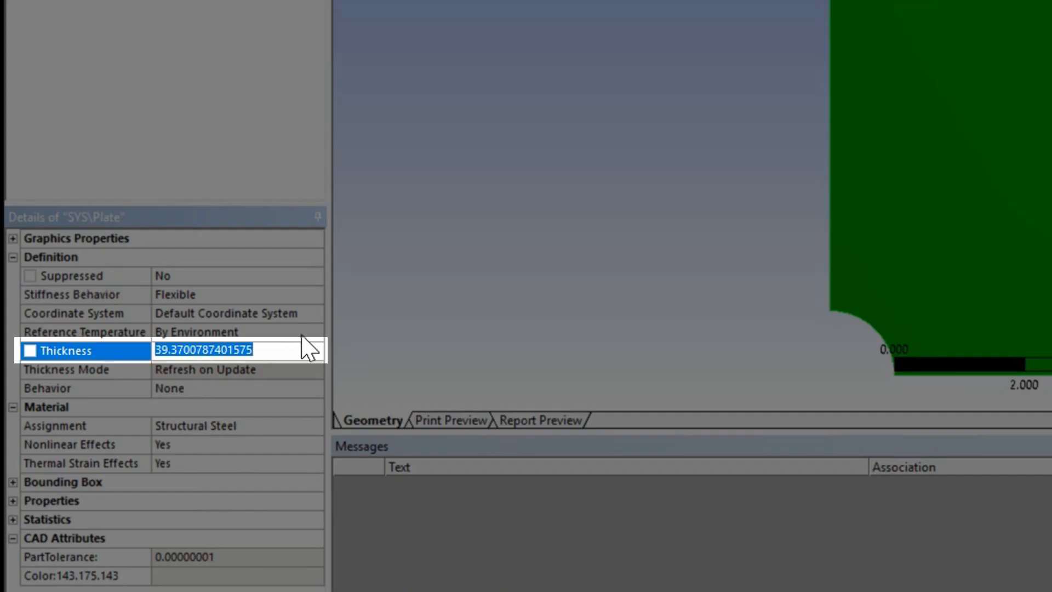
type("1")
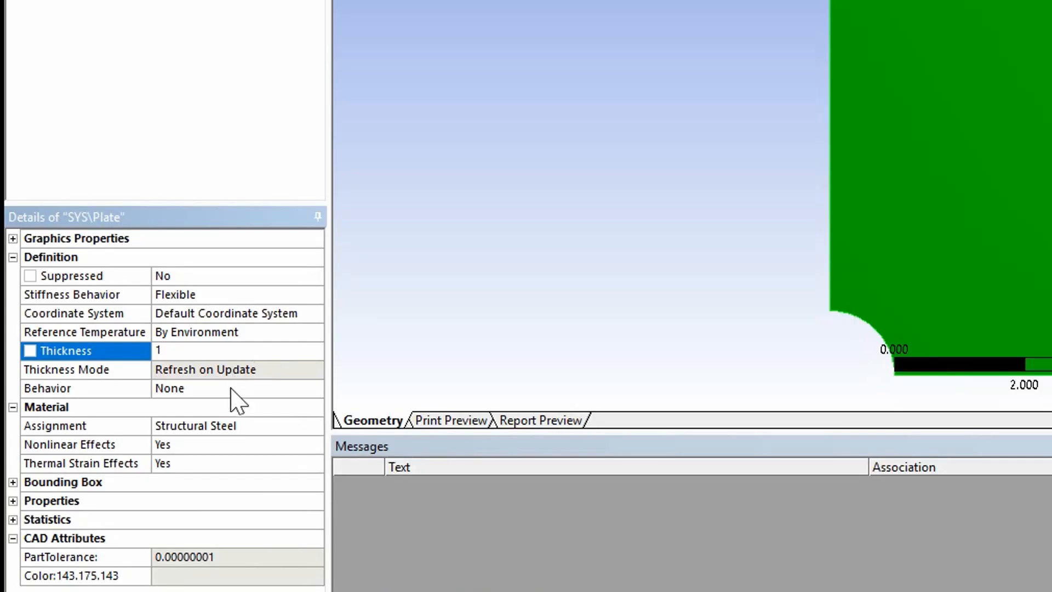
left_click(236, 390)
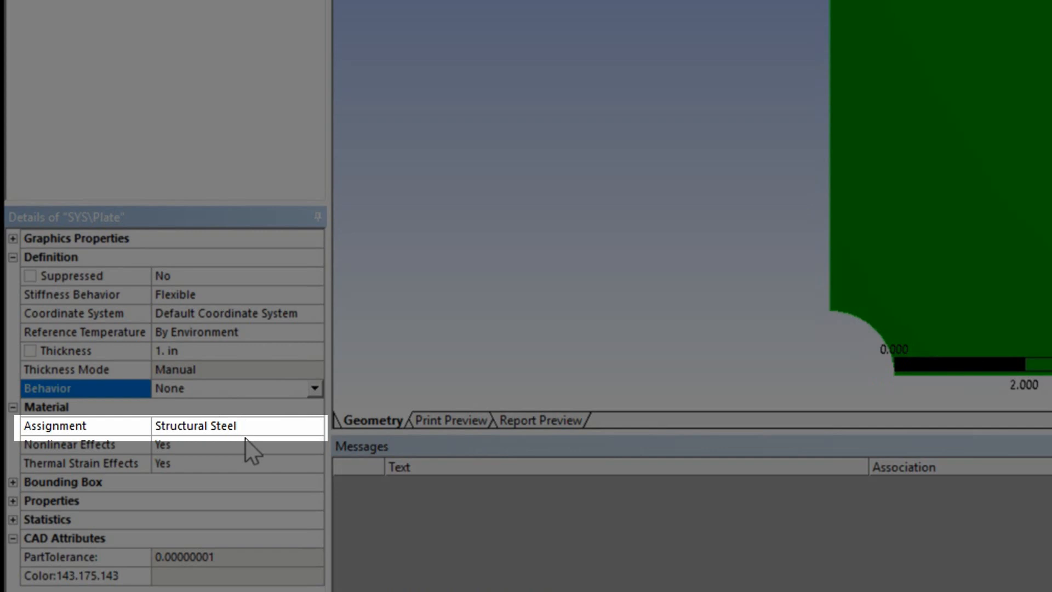
Step: Assign Plate Material to the plate body and set its Nonlinear Effects to No
left_click(254, 427)
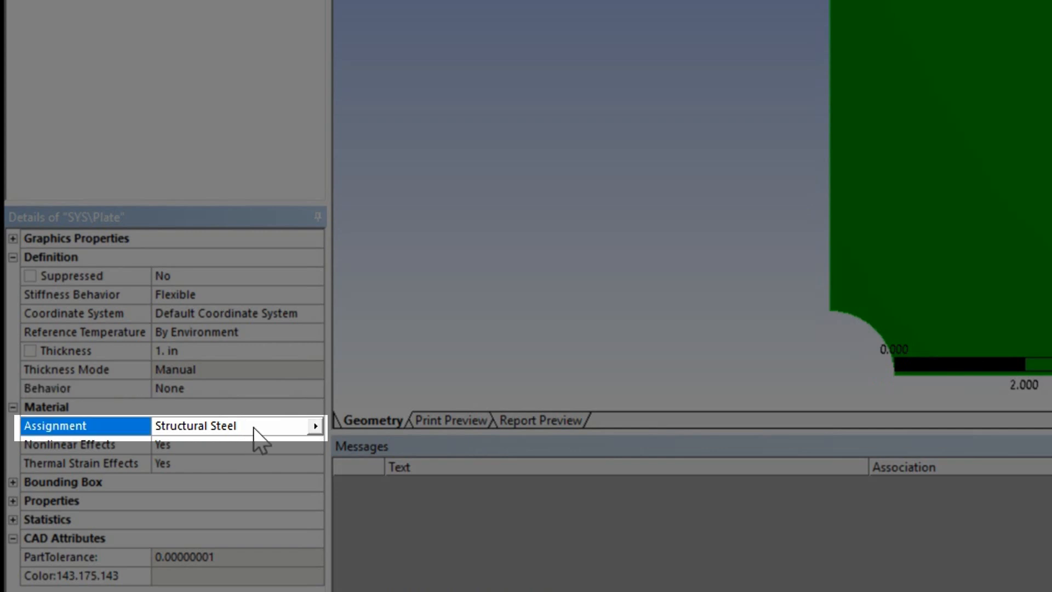
left_click(316, 426)
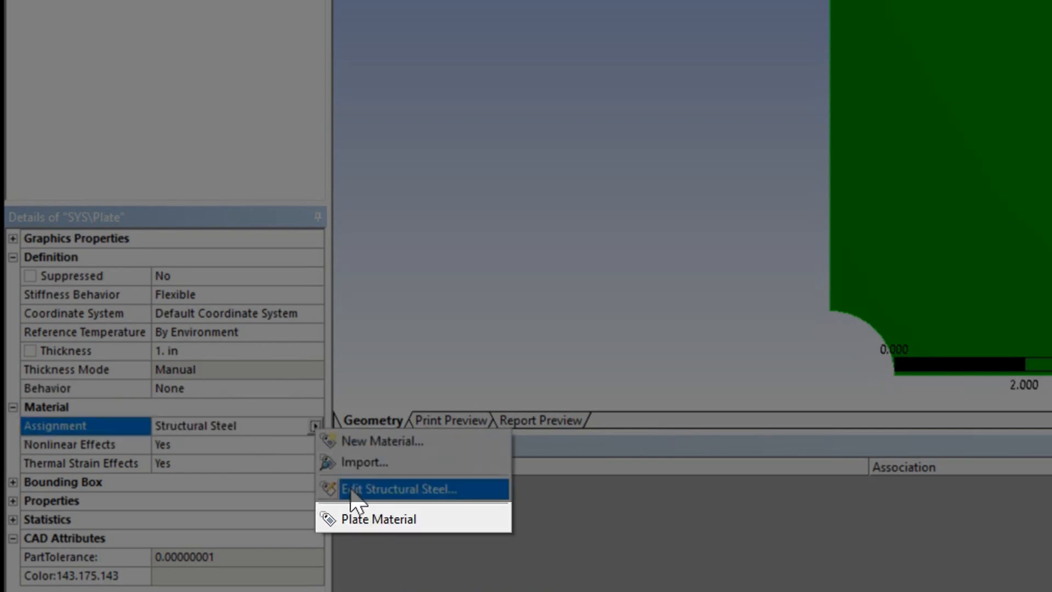
left_click(368, 521)
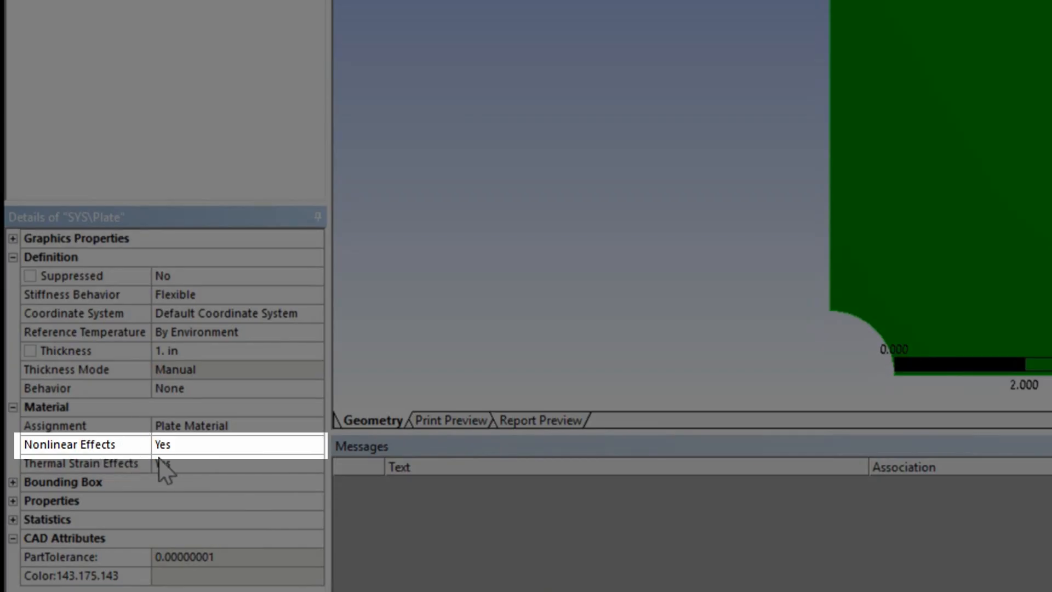
left_click(184, 451)
left_click(314, 445)
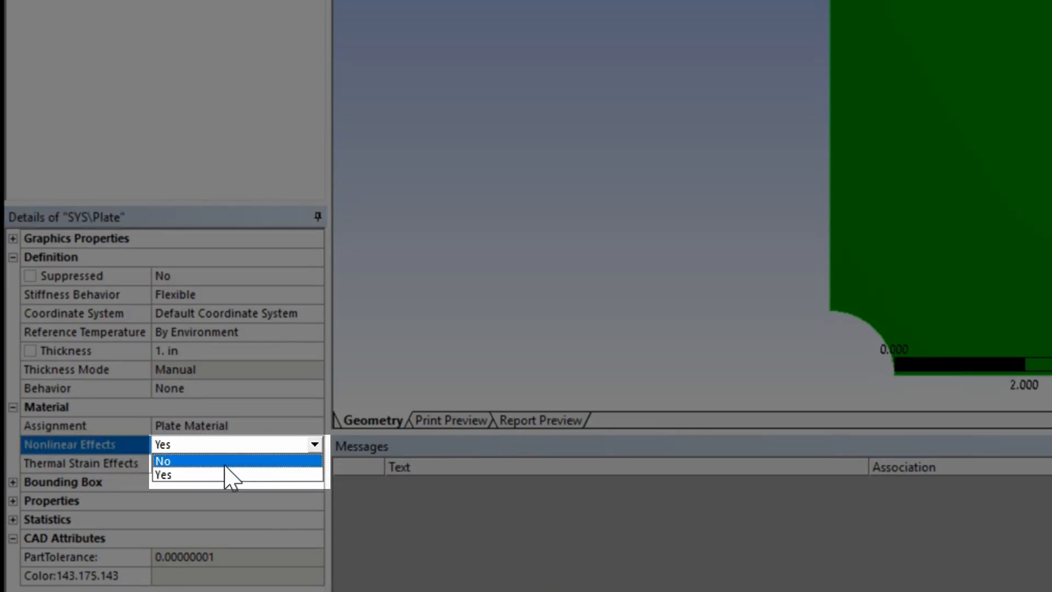
left_click(209, 463)
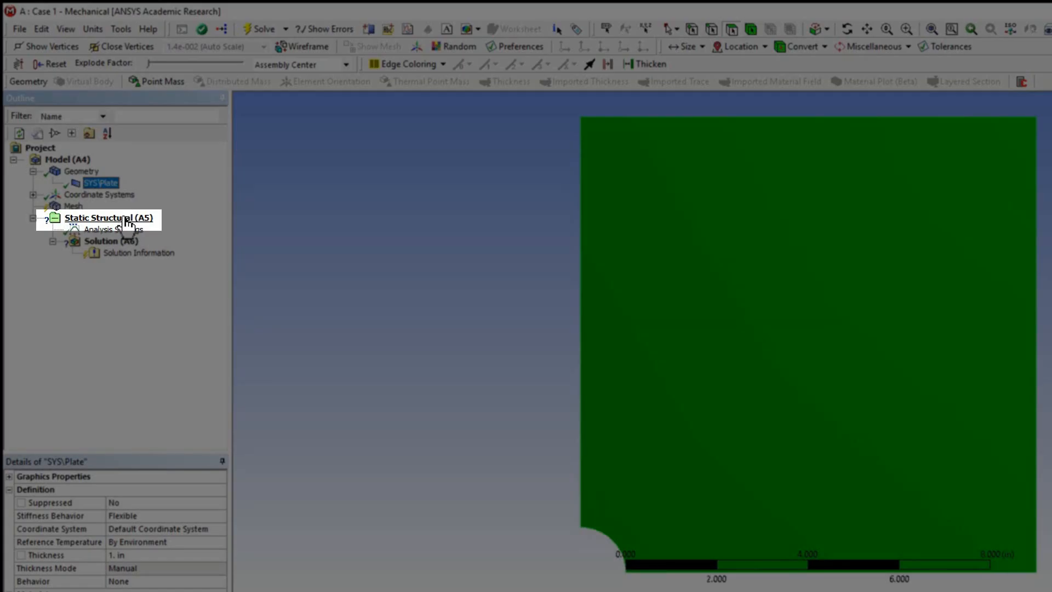
Step: Insert a Pressure load under Static Structural and apply it to the plate's top edge
left_click(125, 220)
right_click(121, 222)
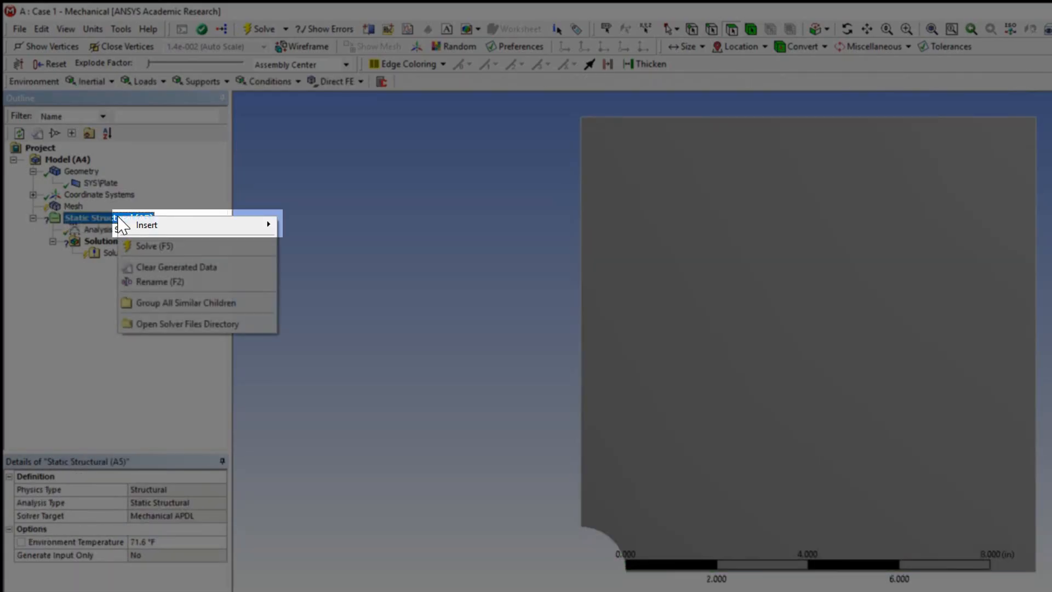
mouse_move(141, 222)
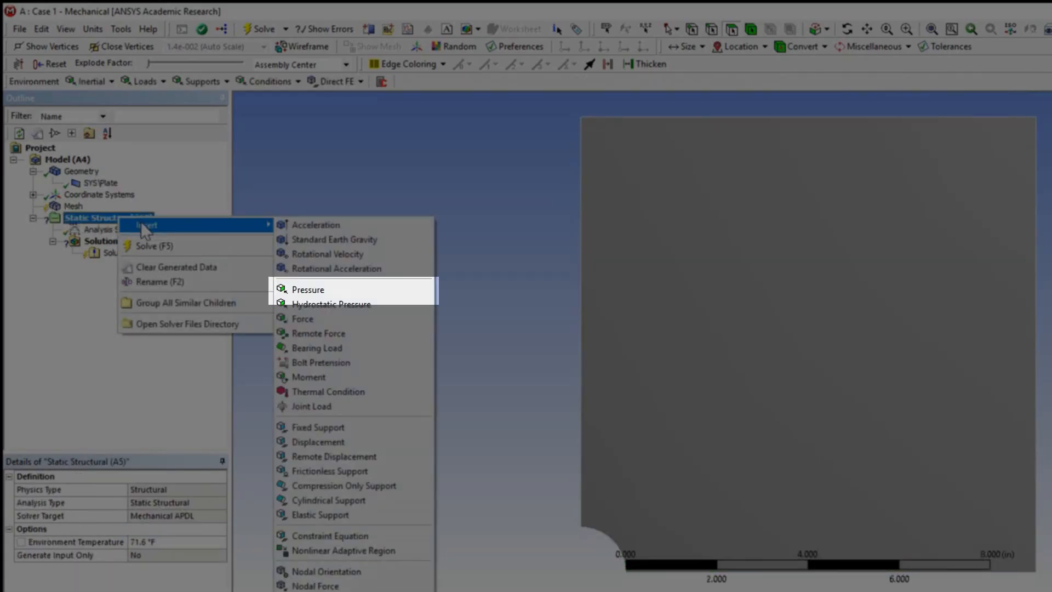
left_click(307, 289)
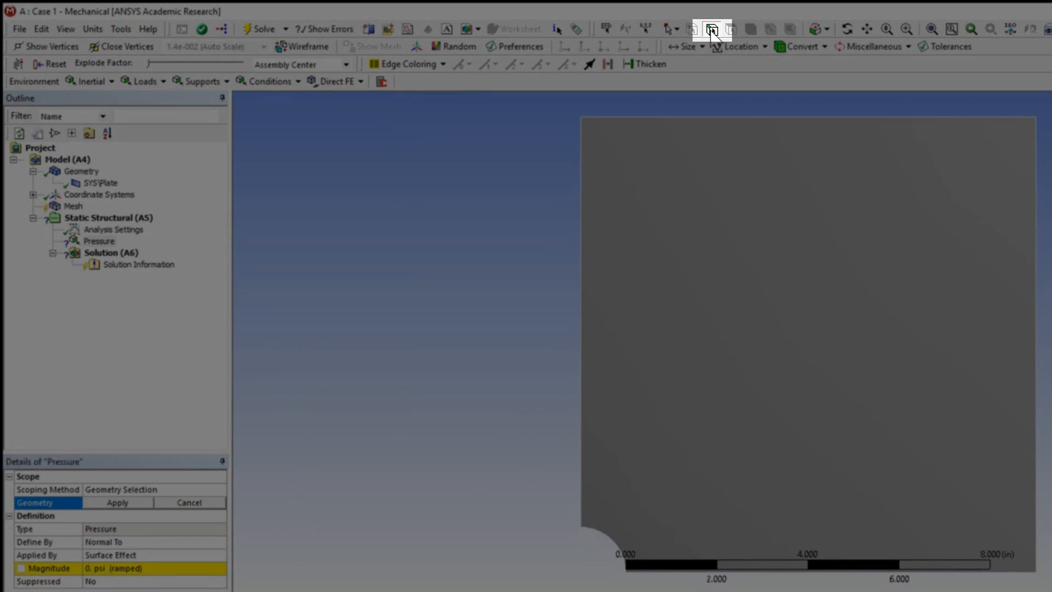
left_click(712, 30)
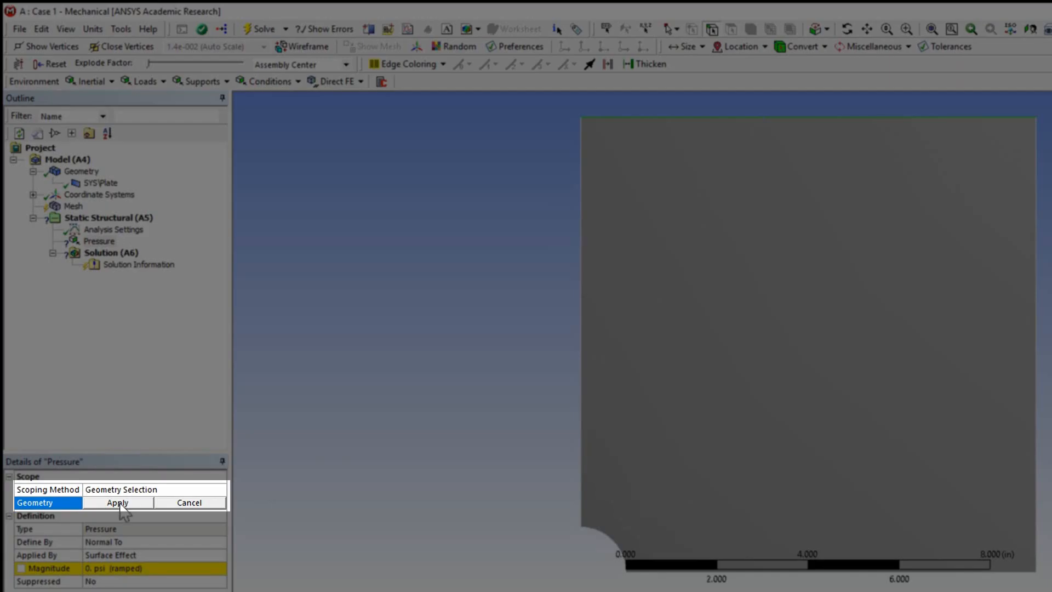
left_click(118, 503)
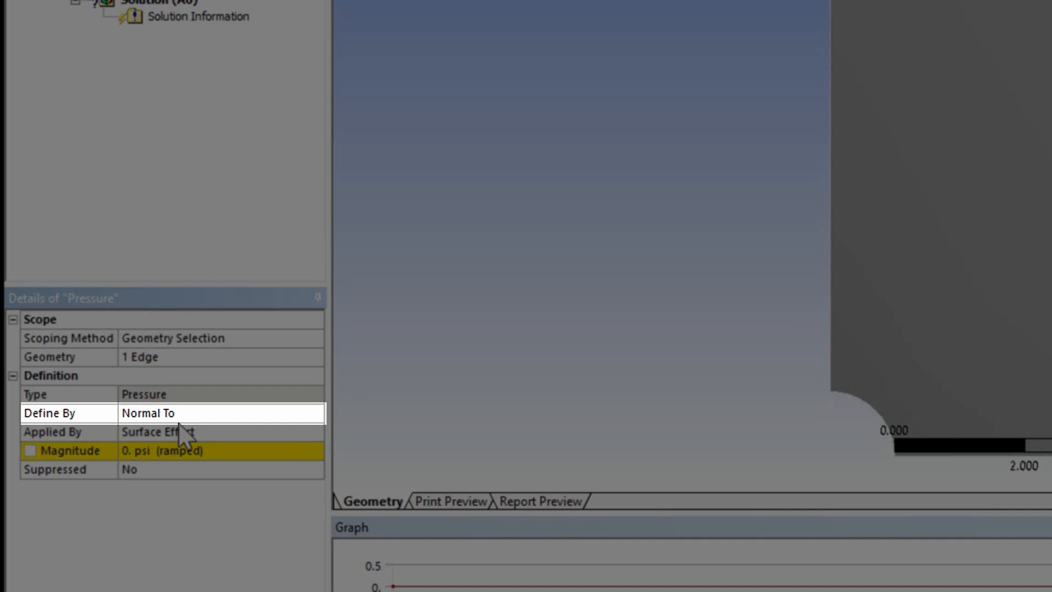
Step: Define the pressure by Components and set its Y Component to 1000 psi
left_click(179, 424)
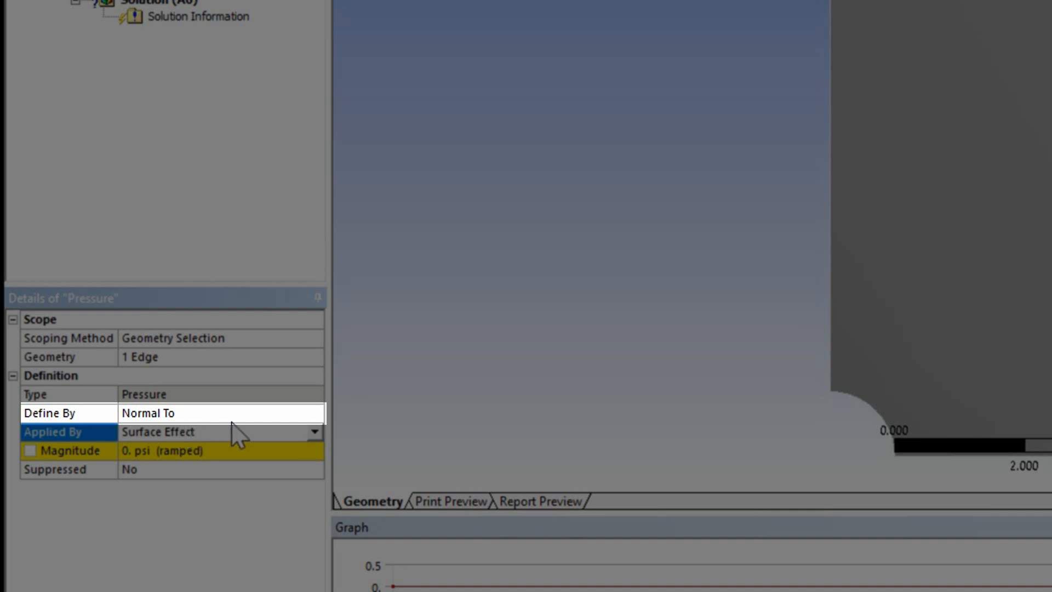
left_click(240, 413)
left_click(319, 416)
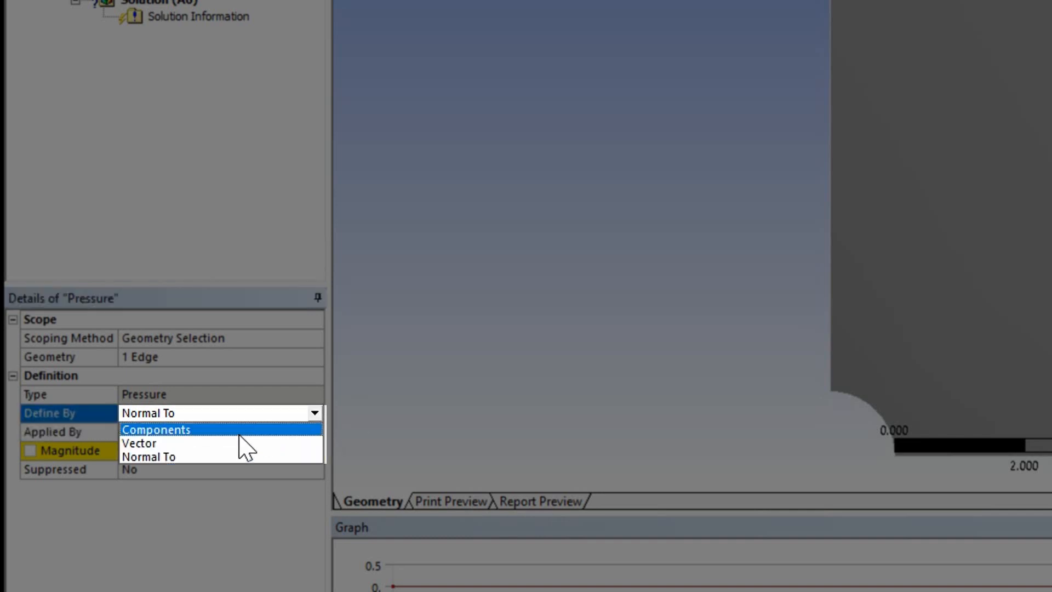
left_click(246, 429)
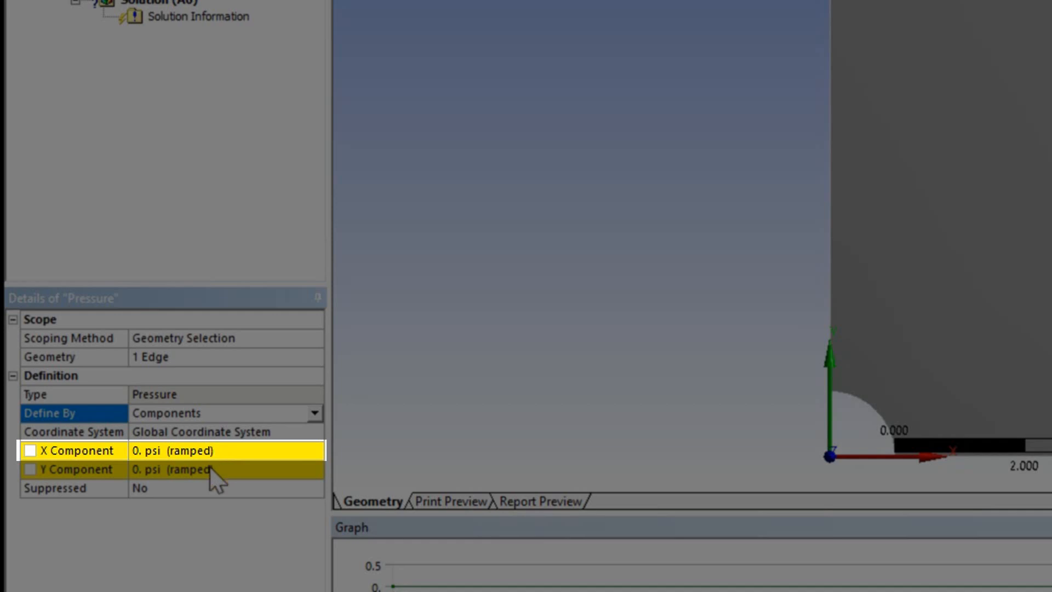
left_click(210, 469)
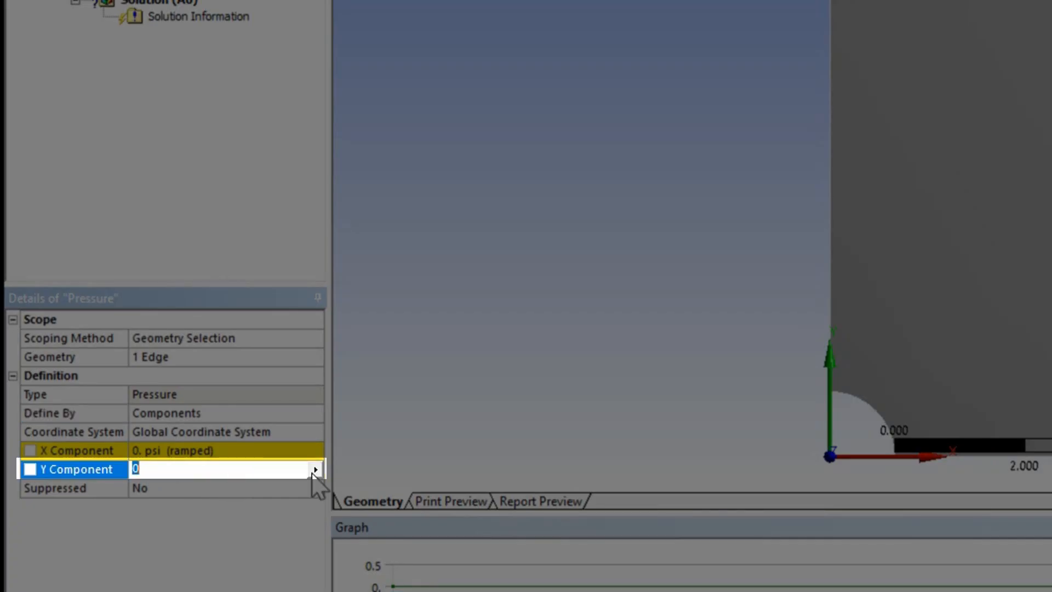
type("1000")
key("Return")
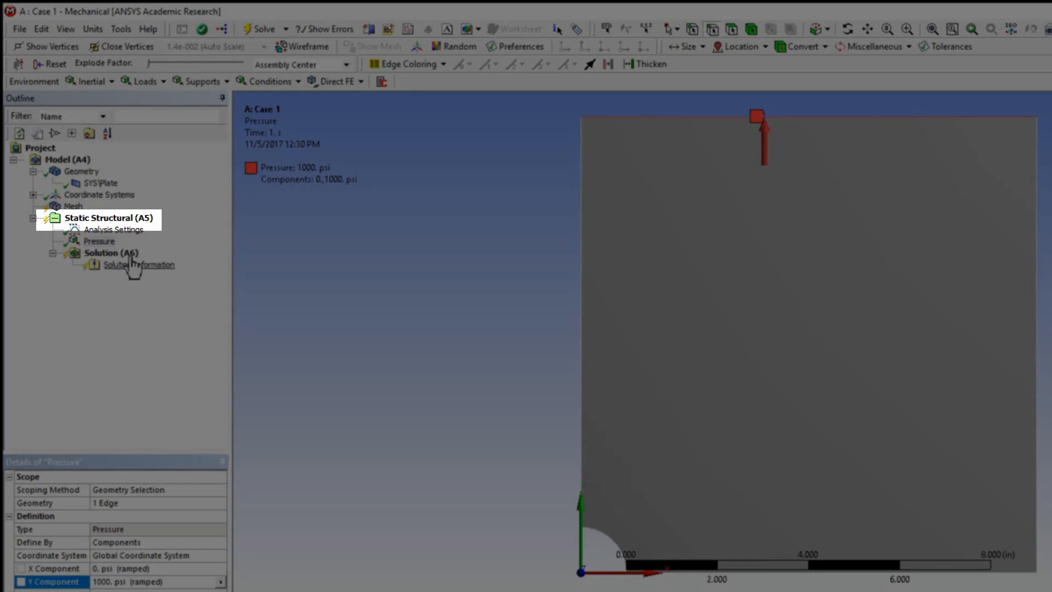
Step: Insert a Displacement on the plate's left edge and set its X Component to 0
right_click(135, 222)
mouse_move(263, 227)
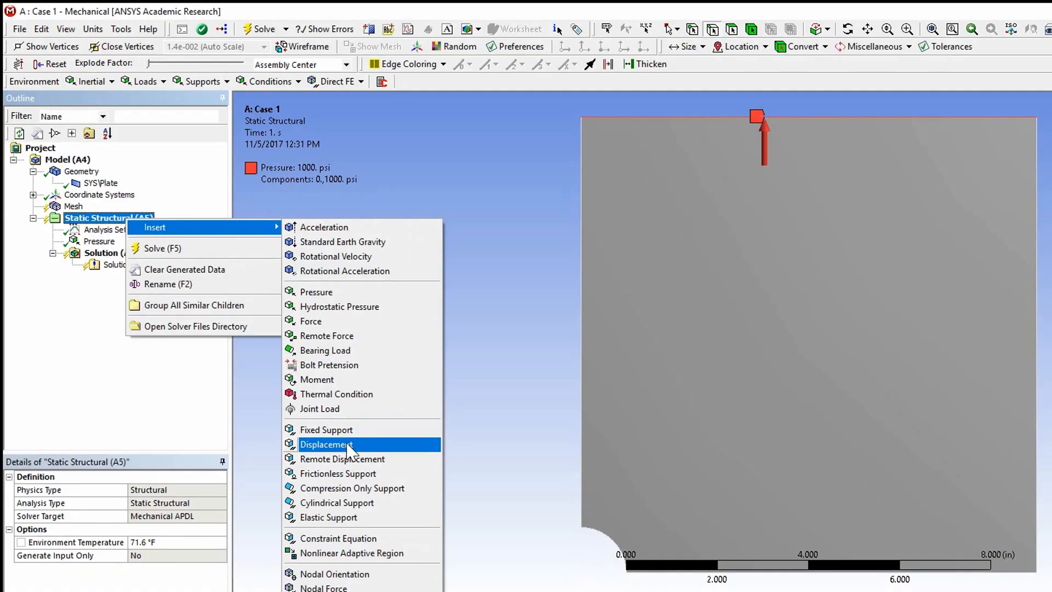
left_click(347, 445)
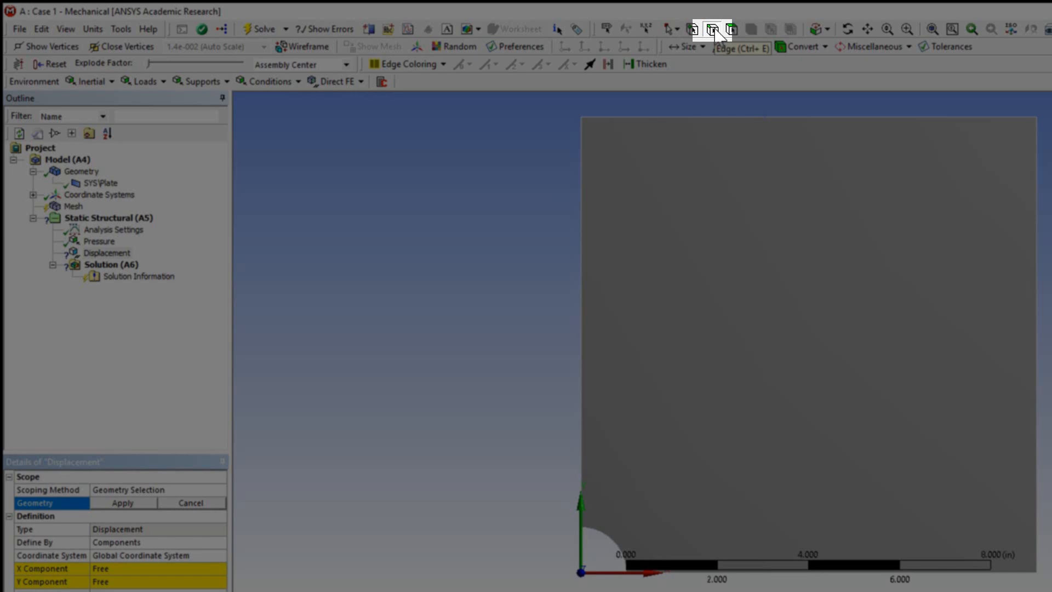
left_click(712, 30)
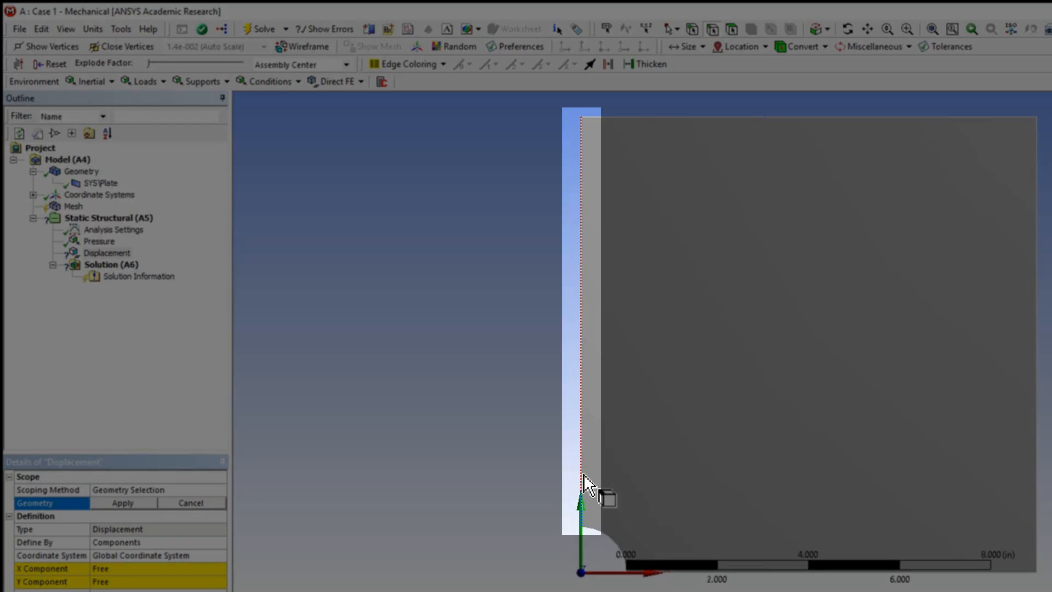
left_click(583, 476)
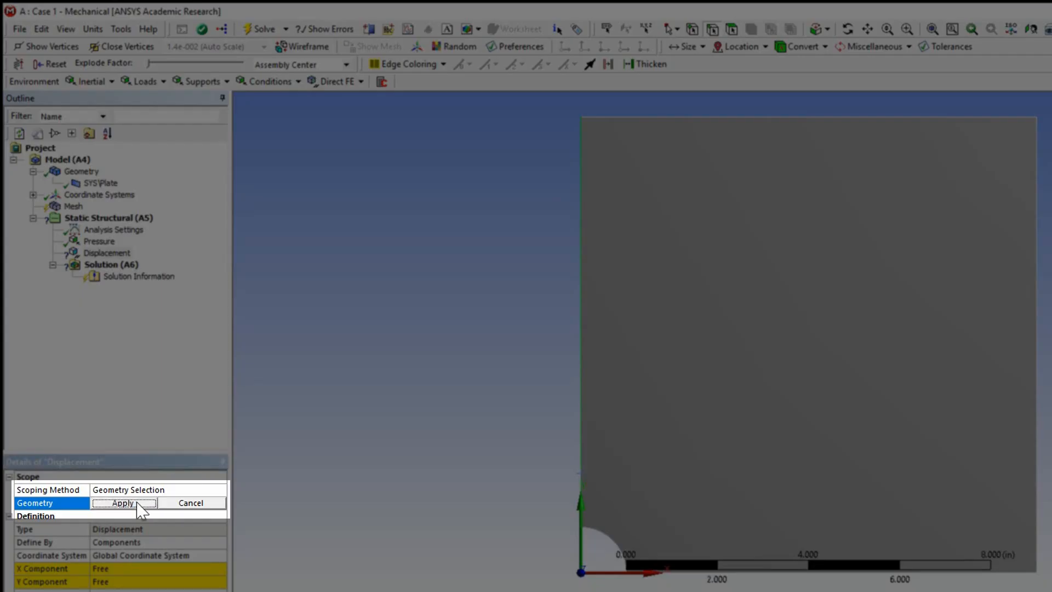
left_click(124, 503)
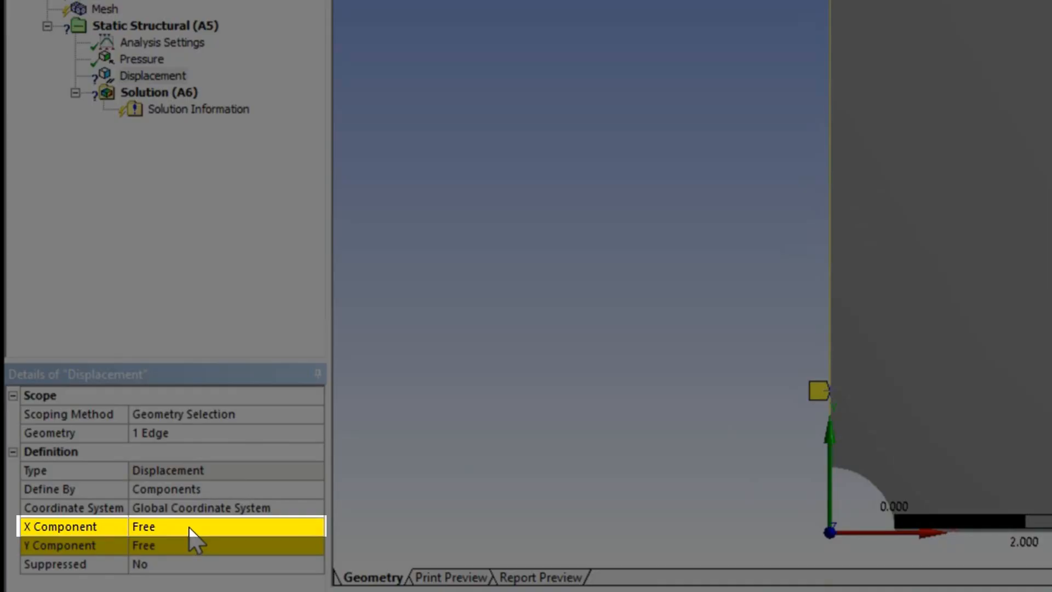
left_click(189, 527)
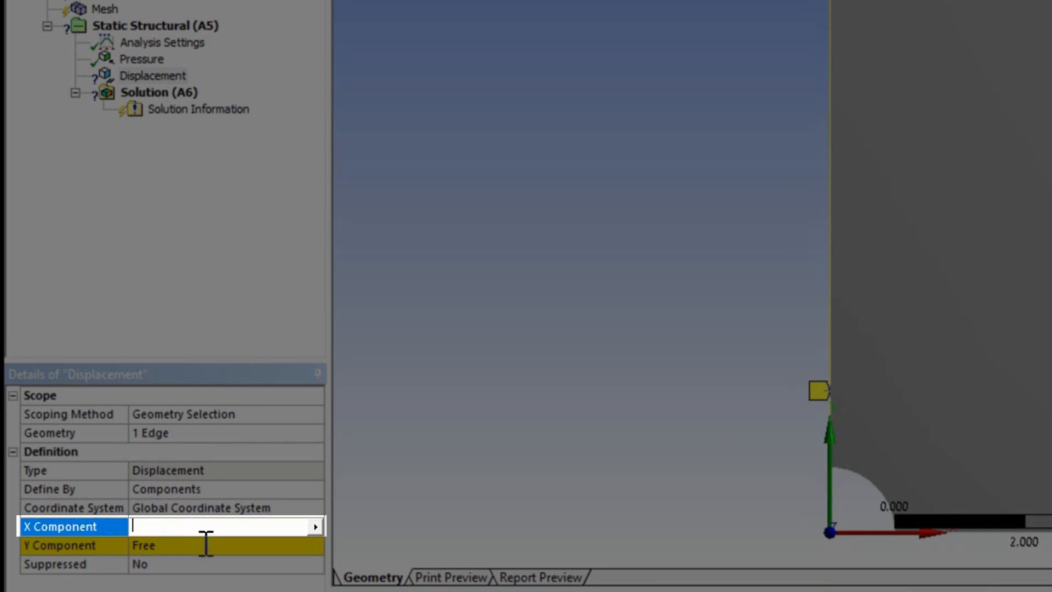
type("0")
key("Return")
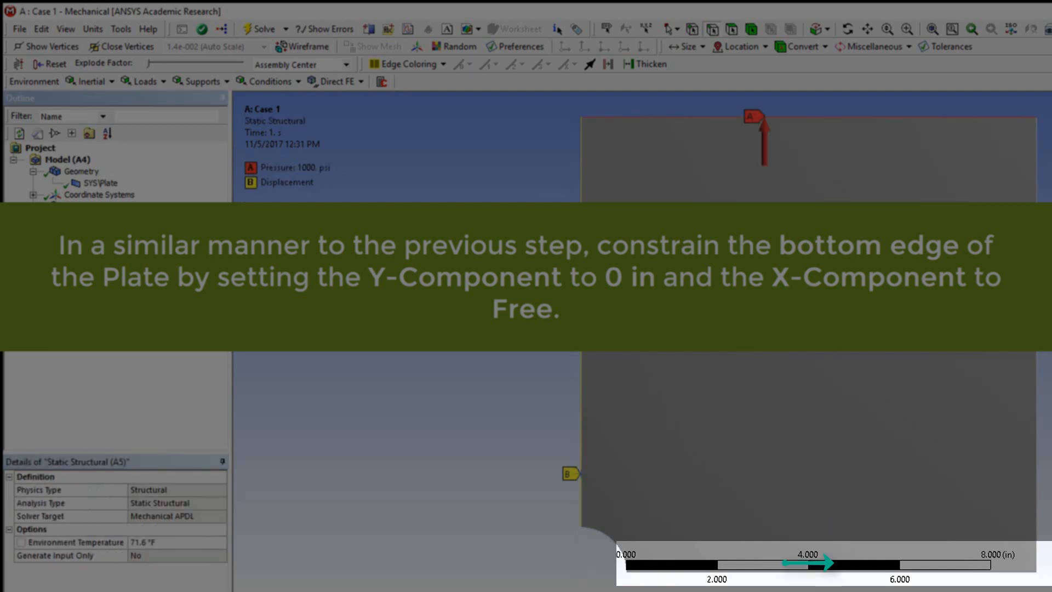
Step: Insert a second Displacement on the plate's bottom edge and set its Y Component to 0, keeping X Free
right_click(91, 219)
mouse_move(129, 229)
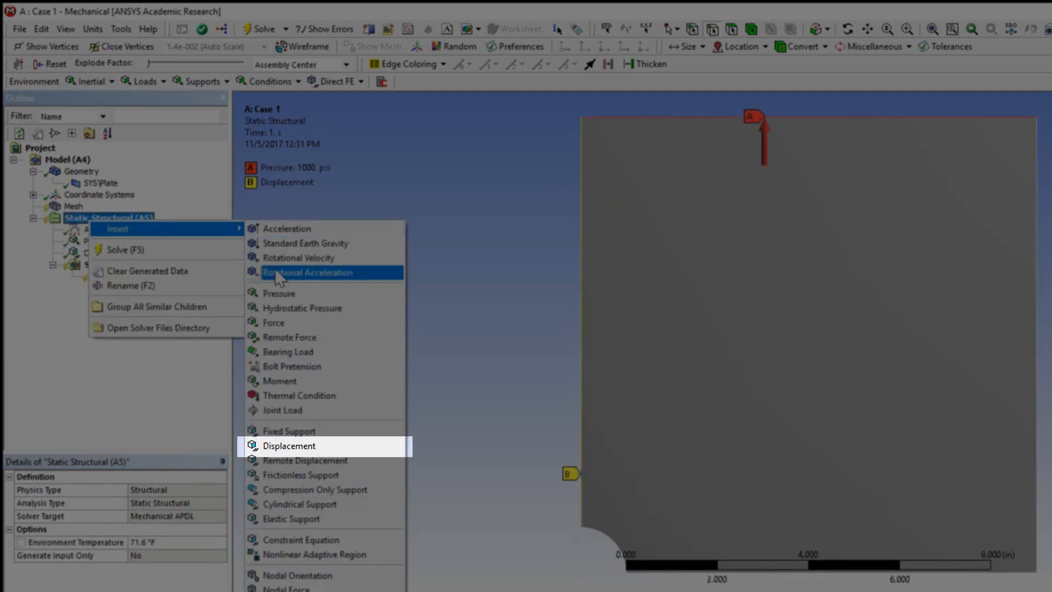
left_click(305, 448)
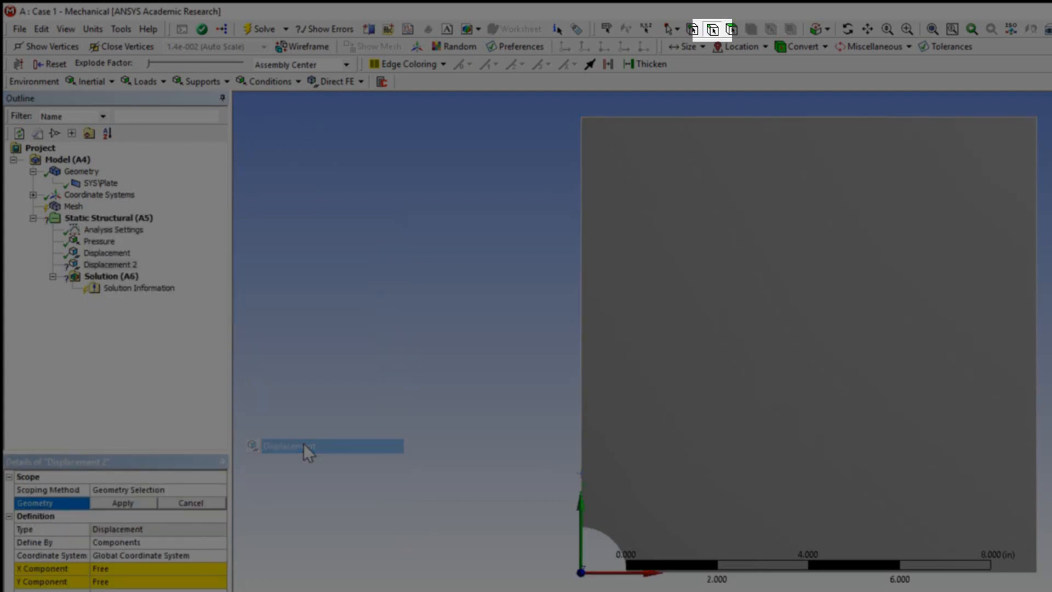
left_click(712, 30)
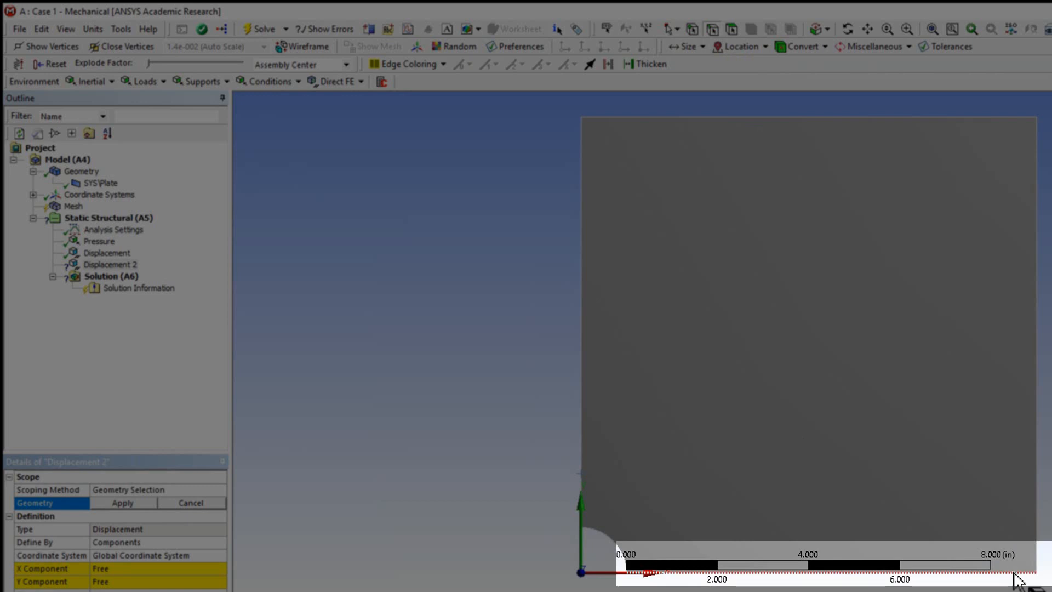
left_click(1014, 576)
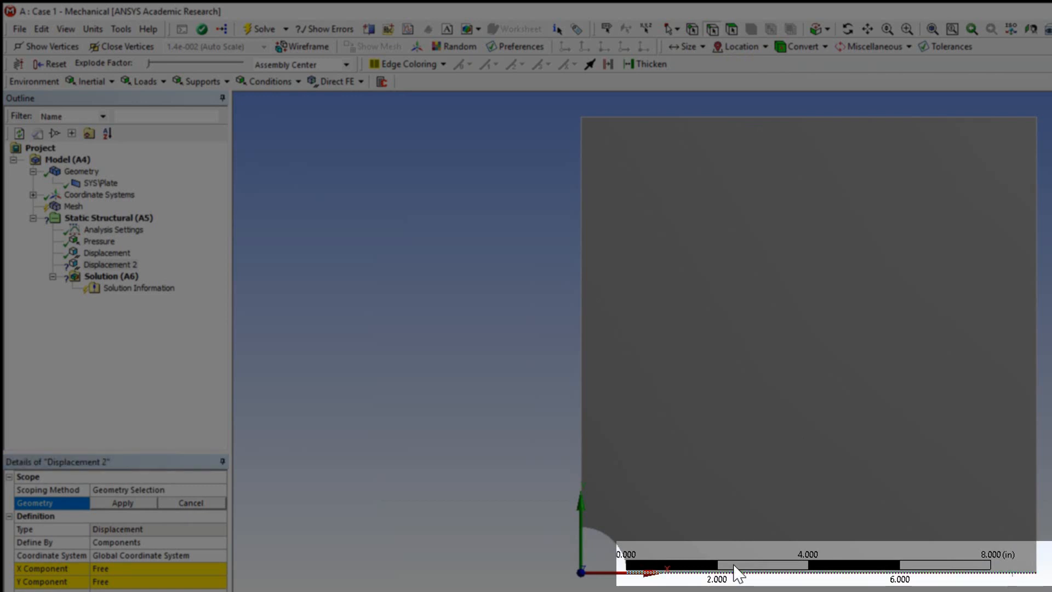
left_click(140, 503)
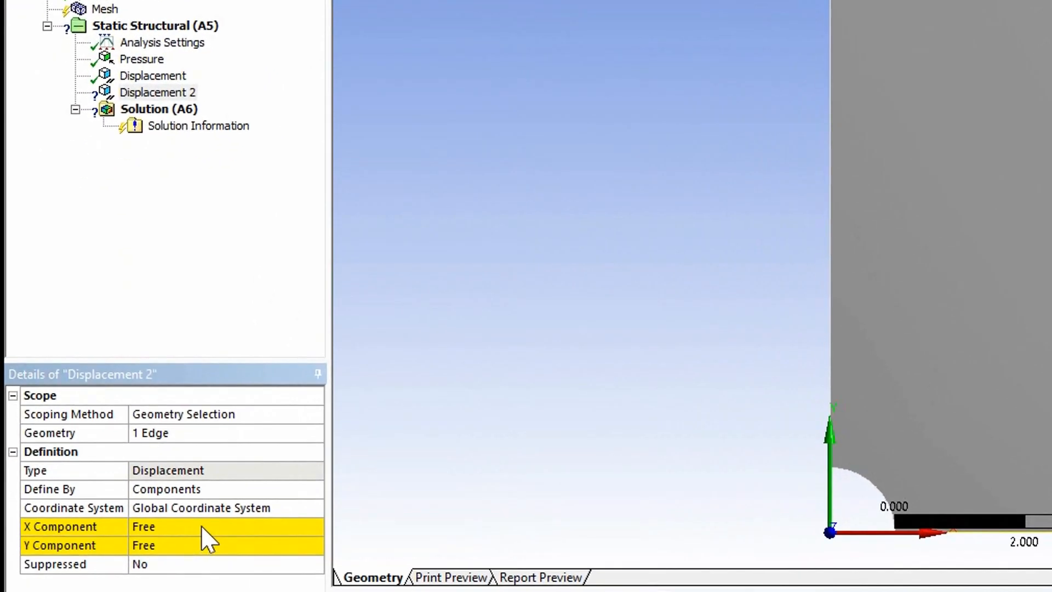
left_click(205, 526)
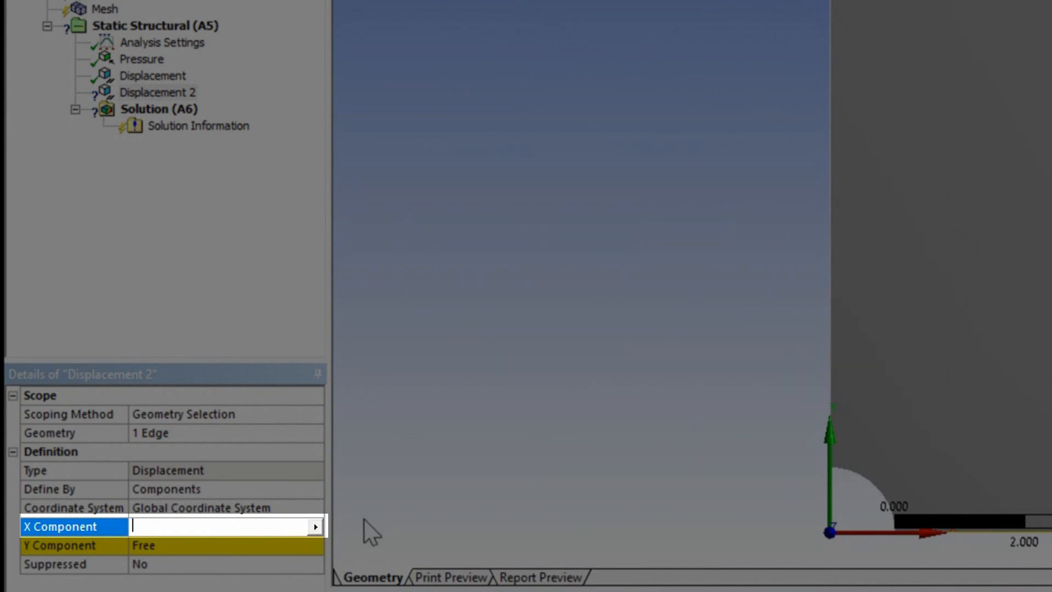
left_click(267, 545)
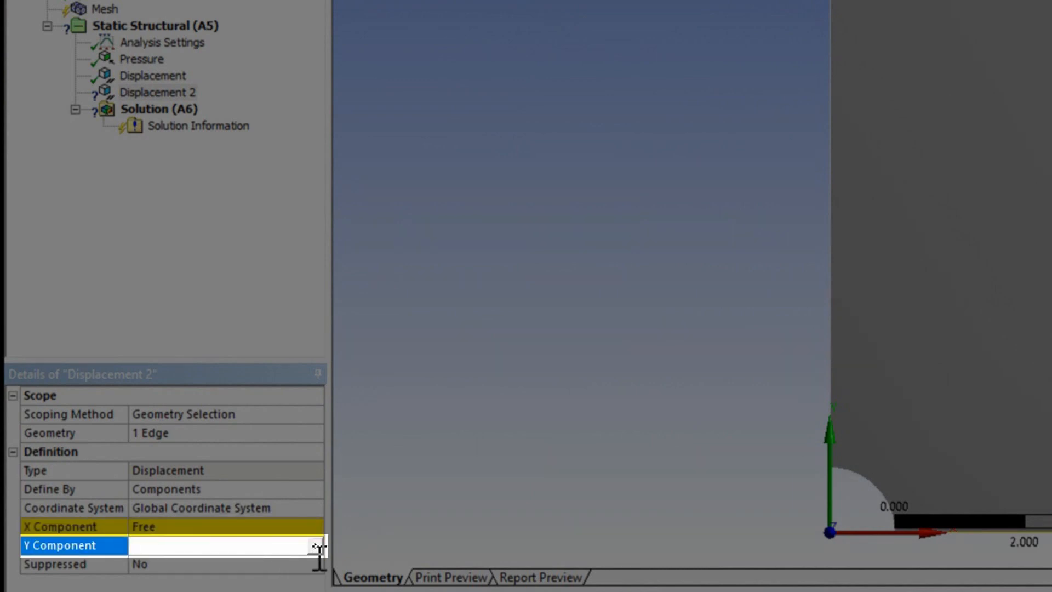
type("0")
key("Return")
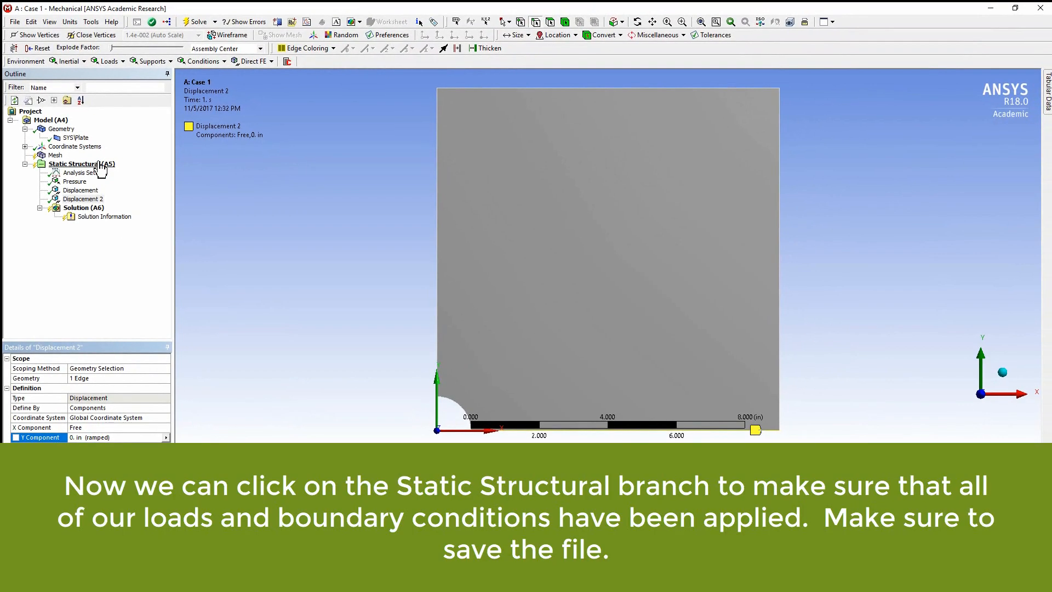
Step: Review the Static Structural branch and each of its loads and supports
left_click(82, 164)
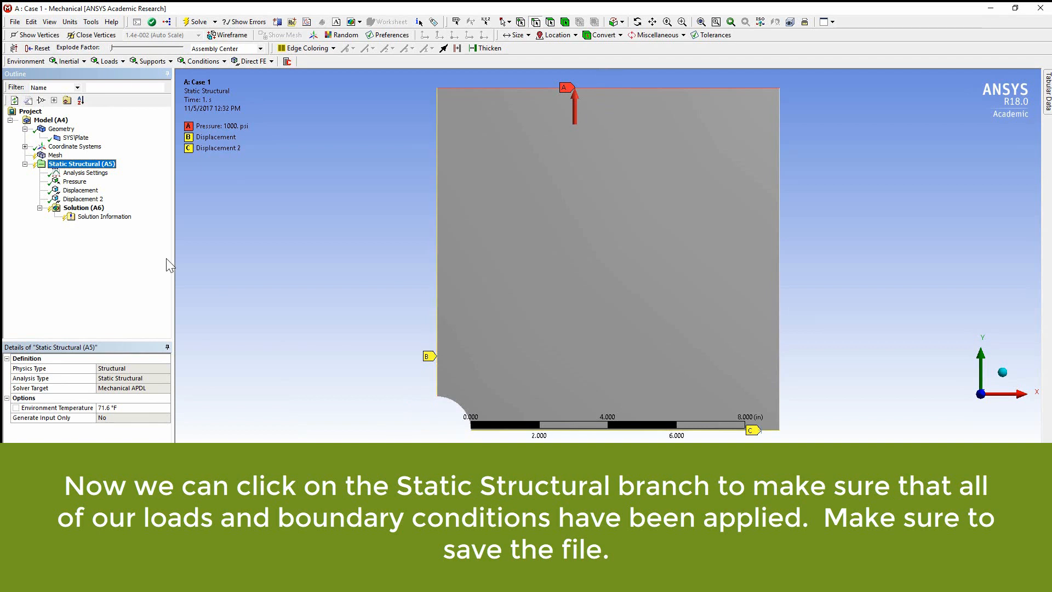
left_click(81, 191)
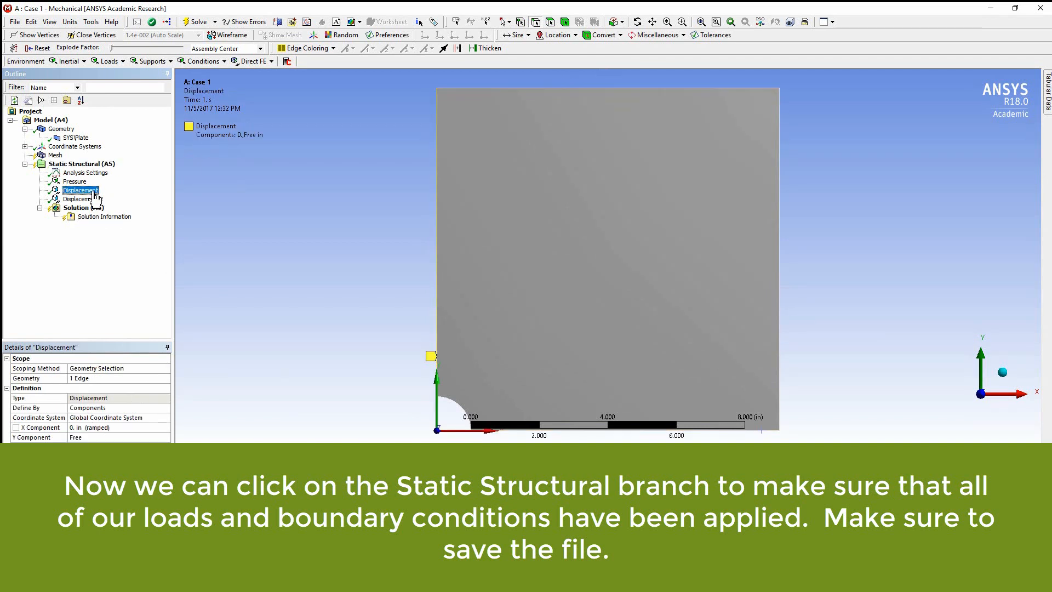
left_click(93, 198)
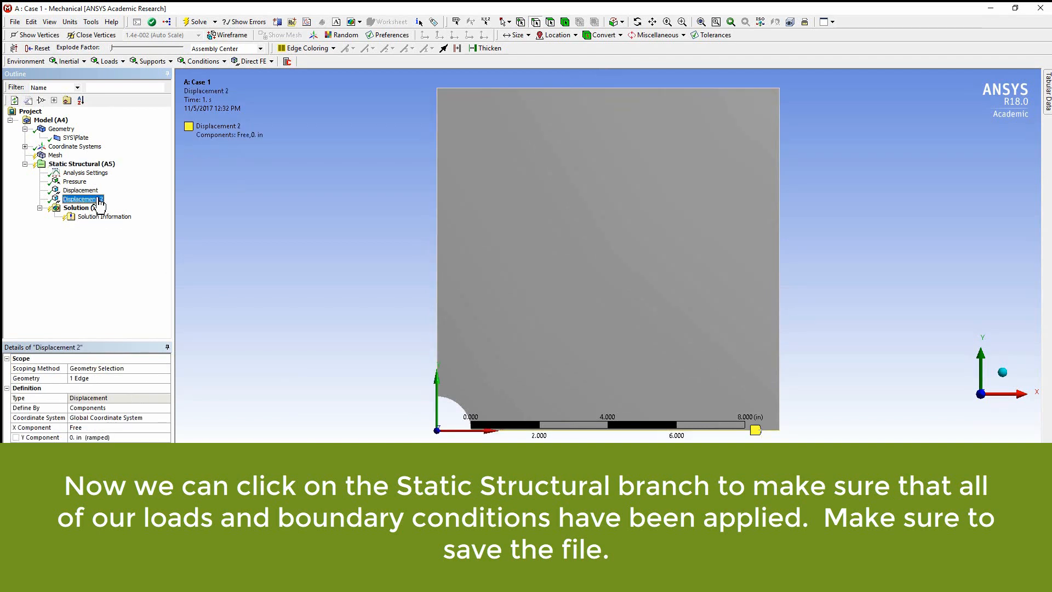
left_click(74, 182)
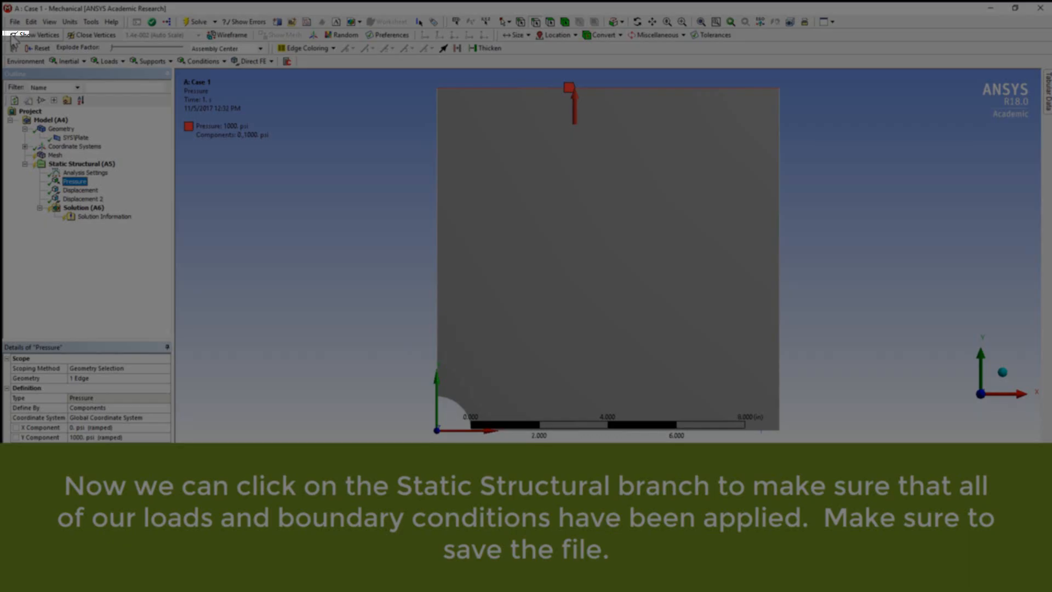
Step: Save the project
left_click(15, 22)
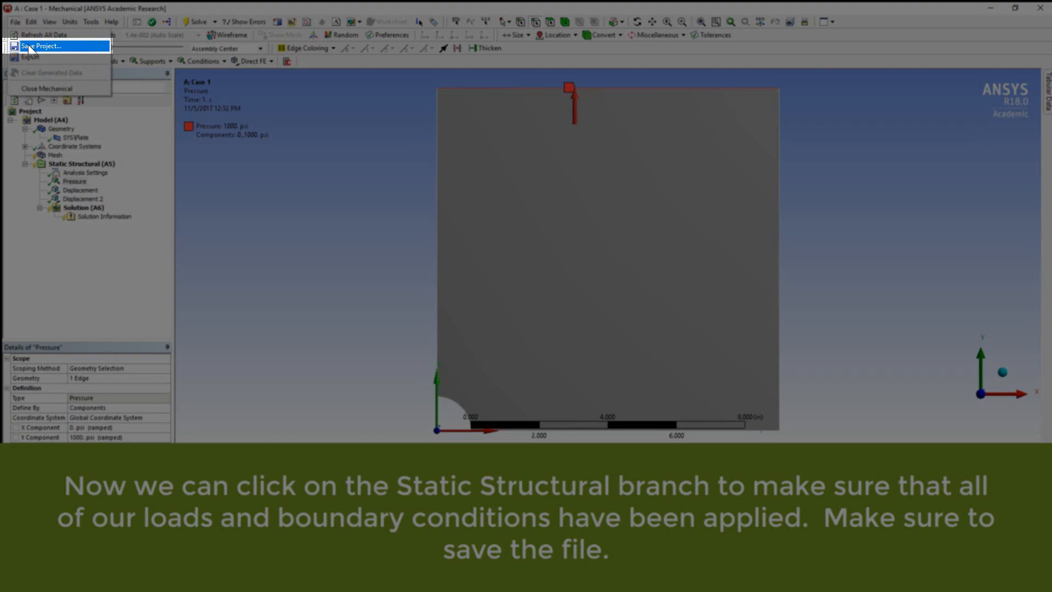